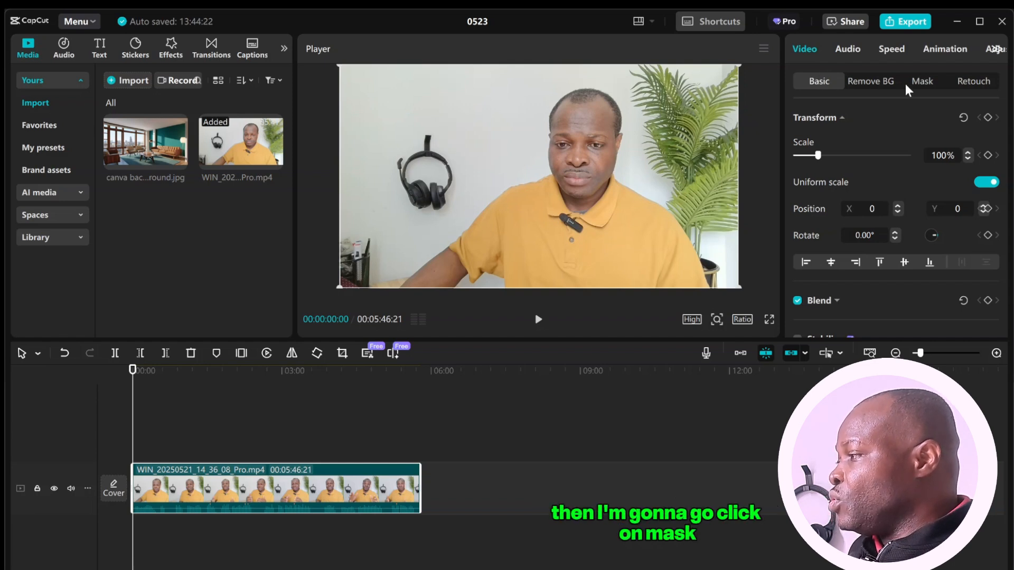
Enable masking on the talking-head clip, add a circle mask, and position it around the speaker's head
click(923, 80)
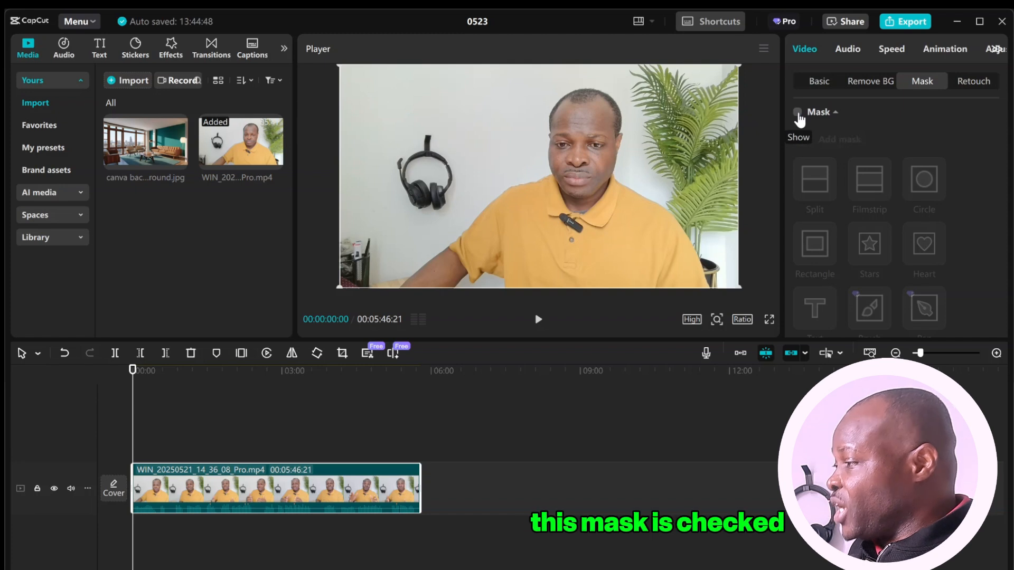
click(799, 117)
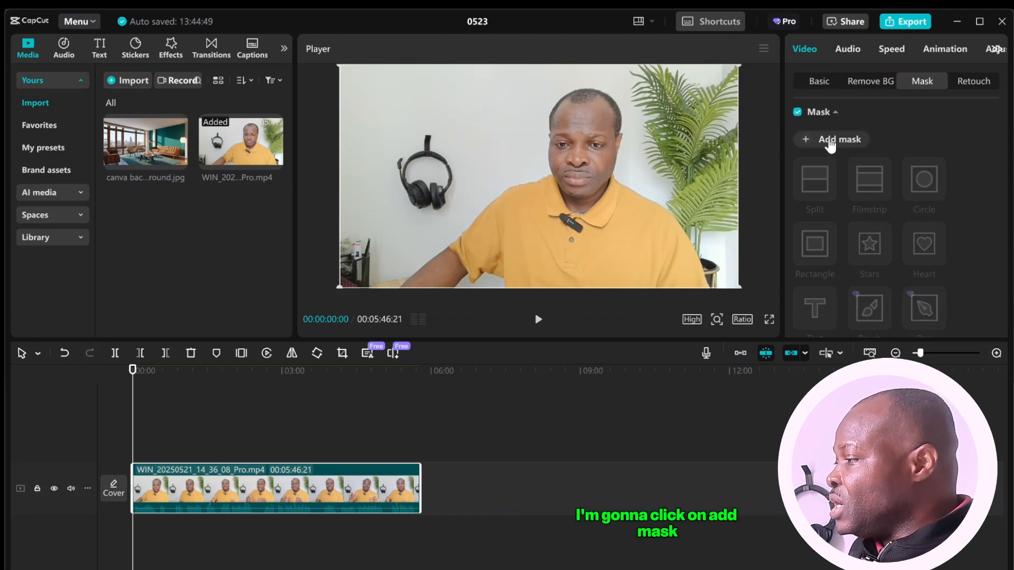
click(841, 141)
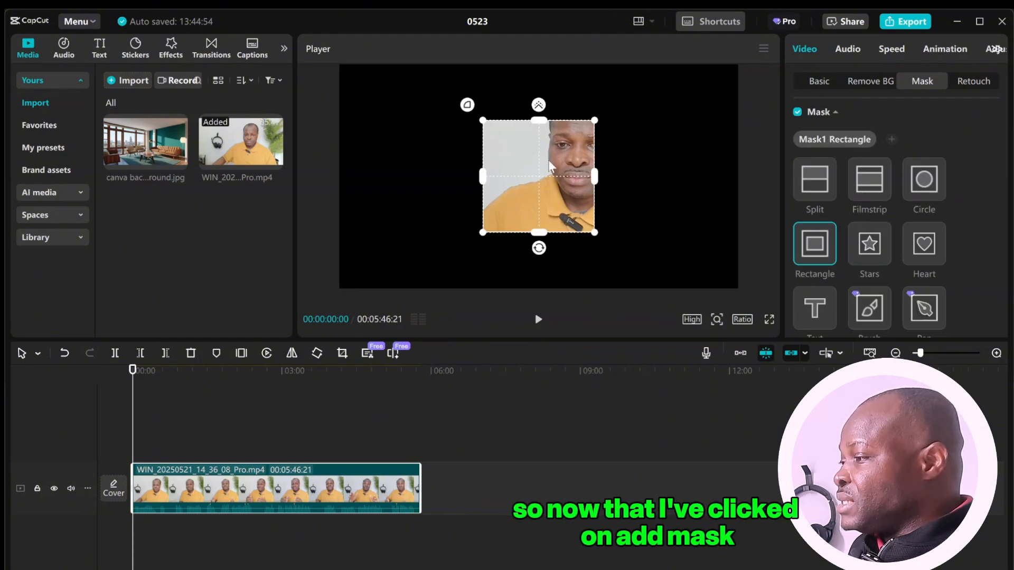
drag(550, 167, 585, 135)
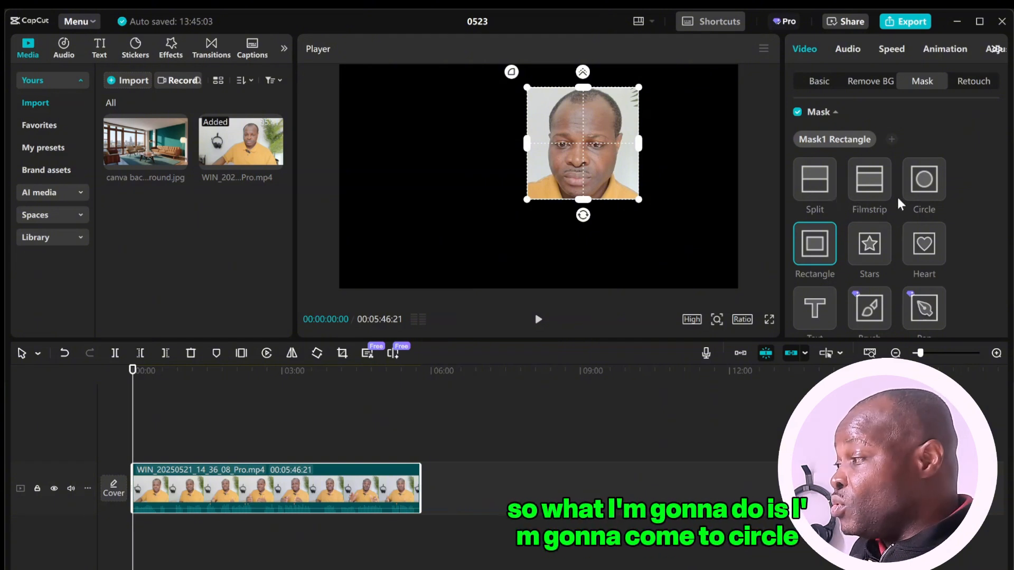
click(924, 182)
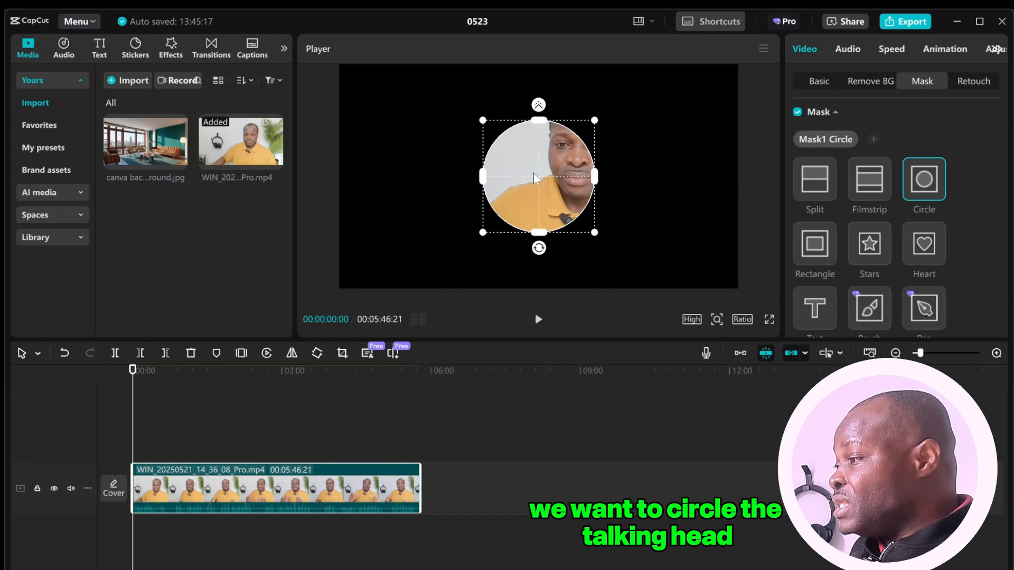
drag(534, 178, 599, 138)
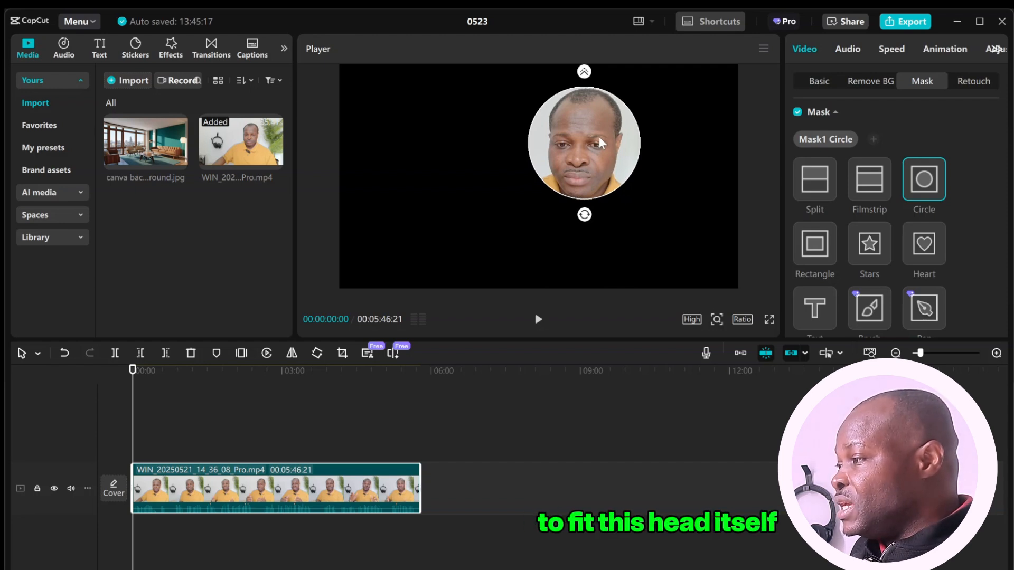
click(602, 141)
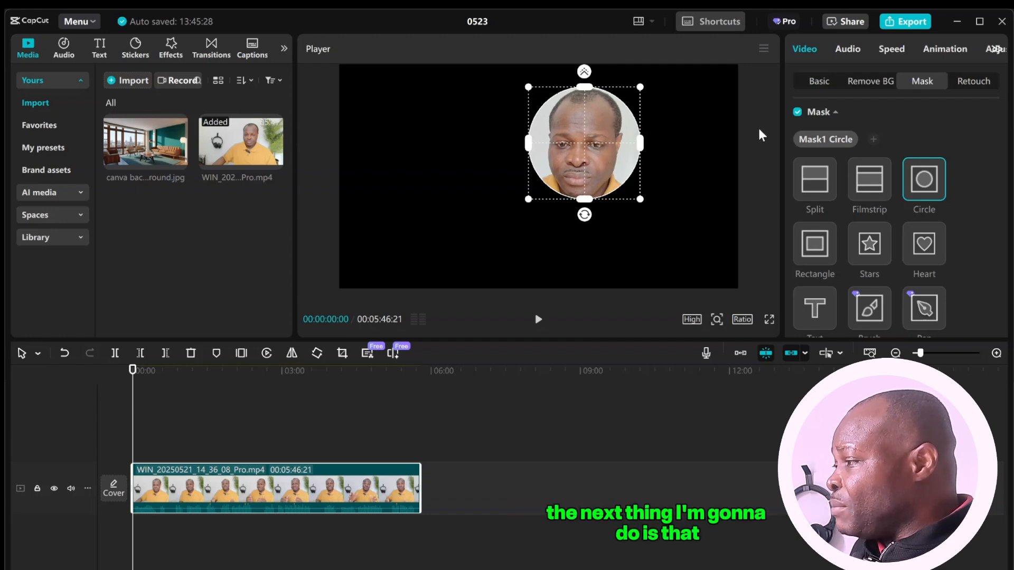
Enable the clip's Canvas background, set its type to Color, and choose white
click(814, 80)
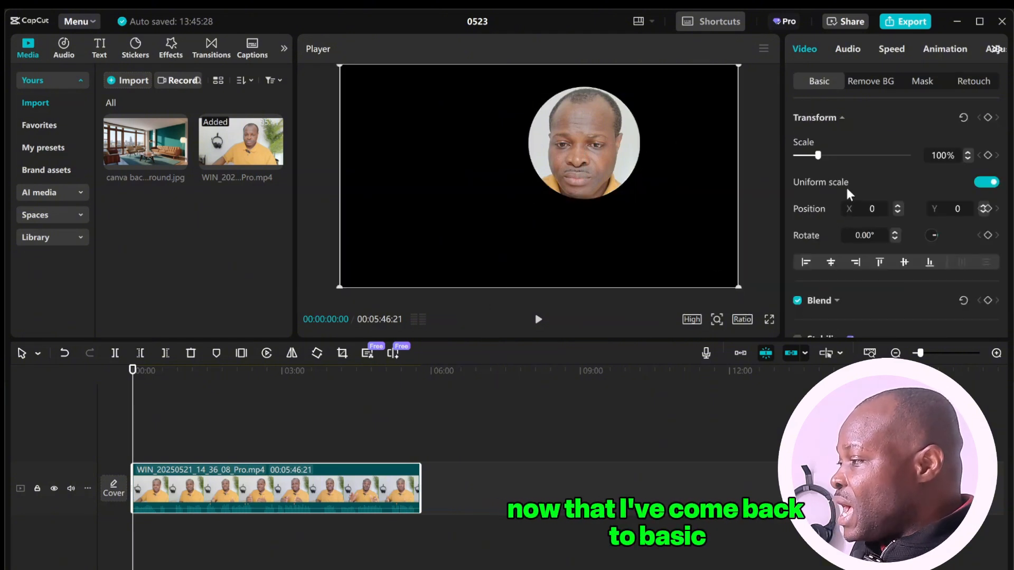
scroll(847, 194, down, 10)
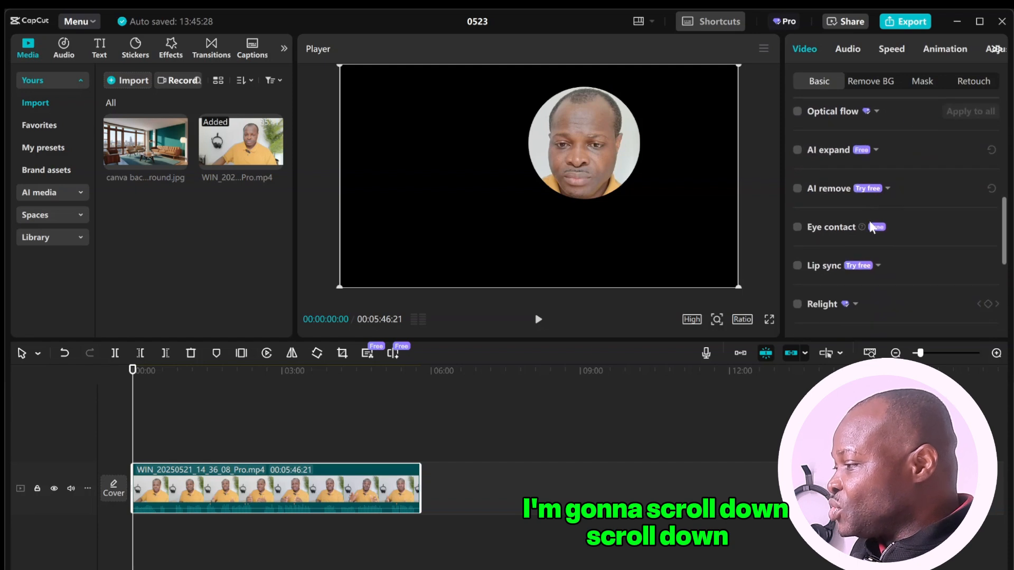
scroll(871, 227, down, 6)
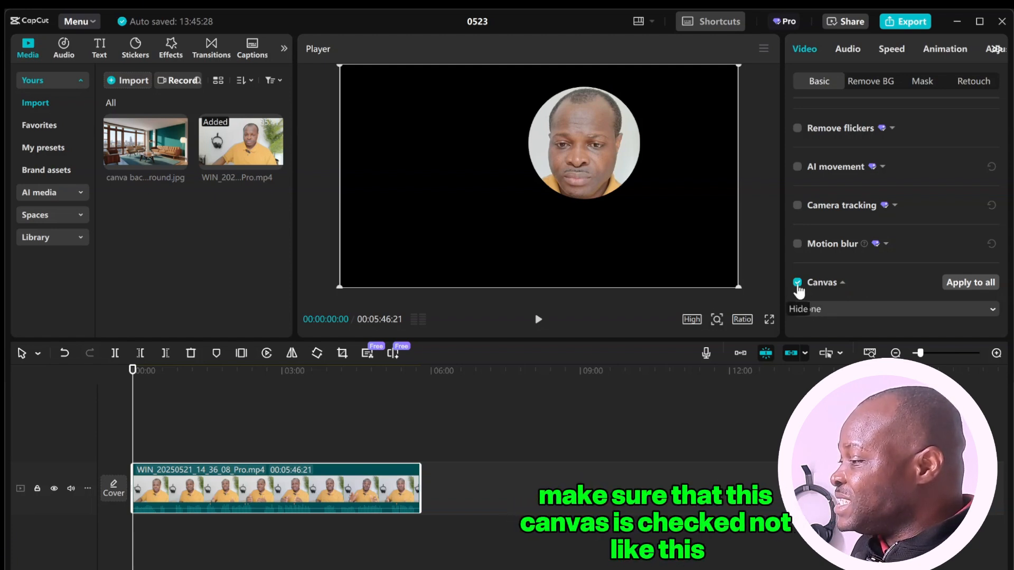
click(797, 284)
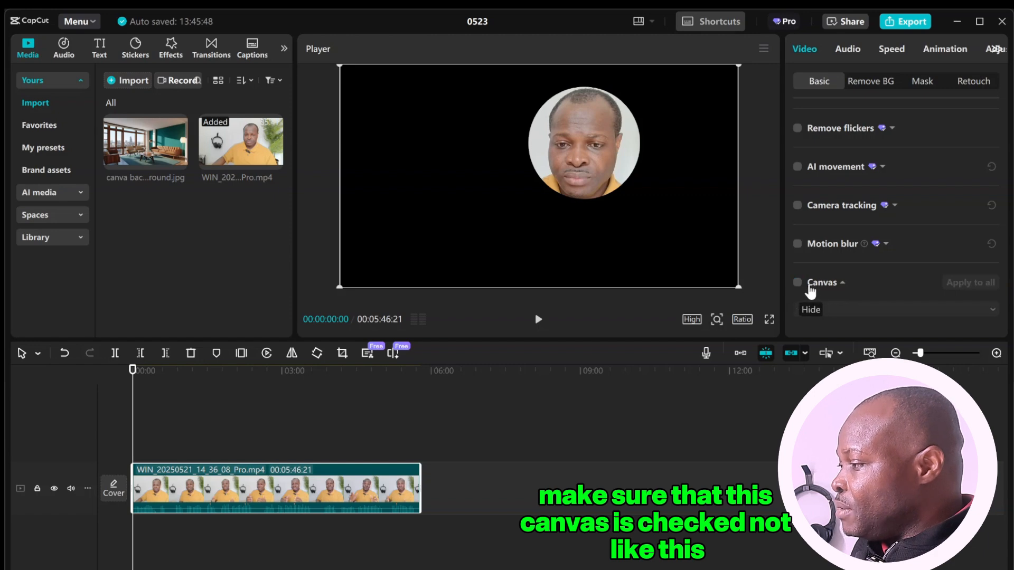
click(797, 282)
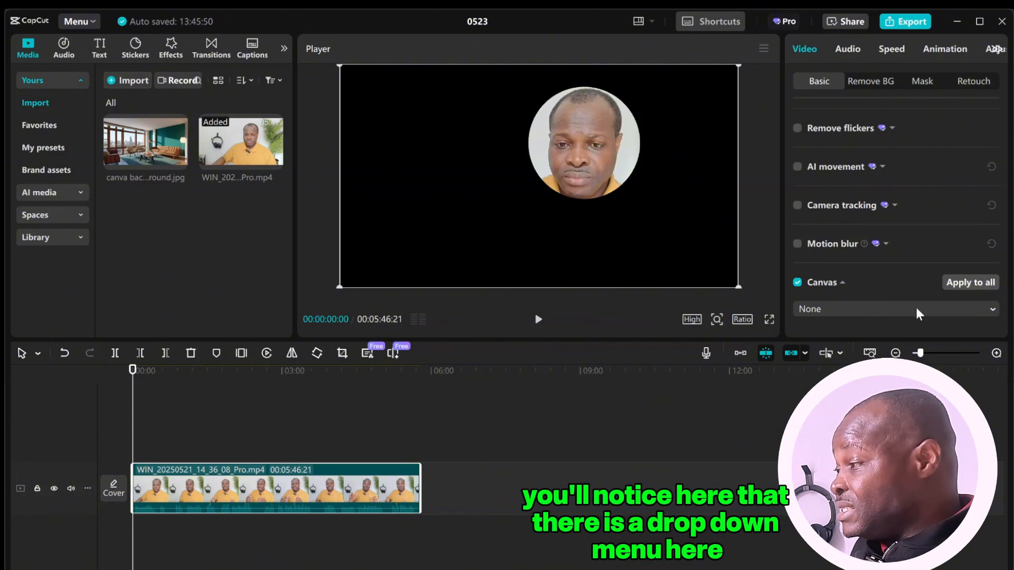
click(990, 309)
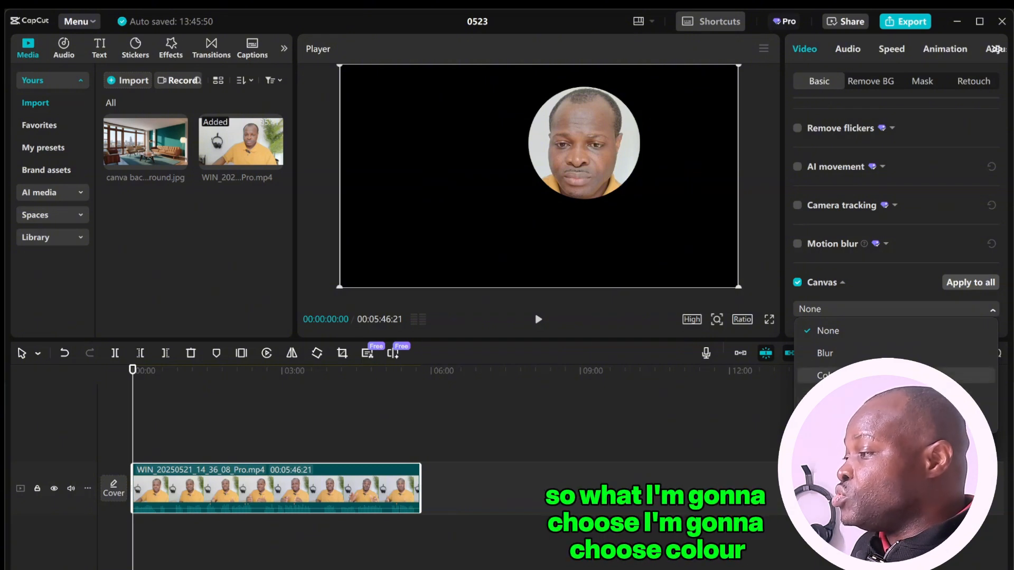
click(826, 376)
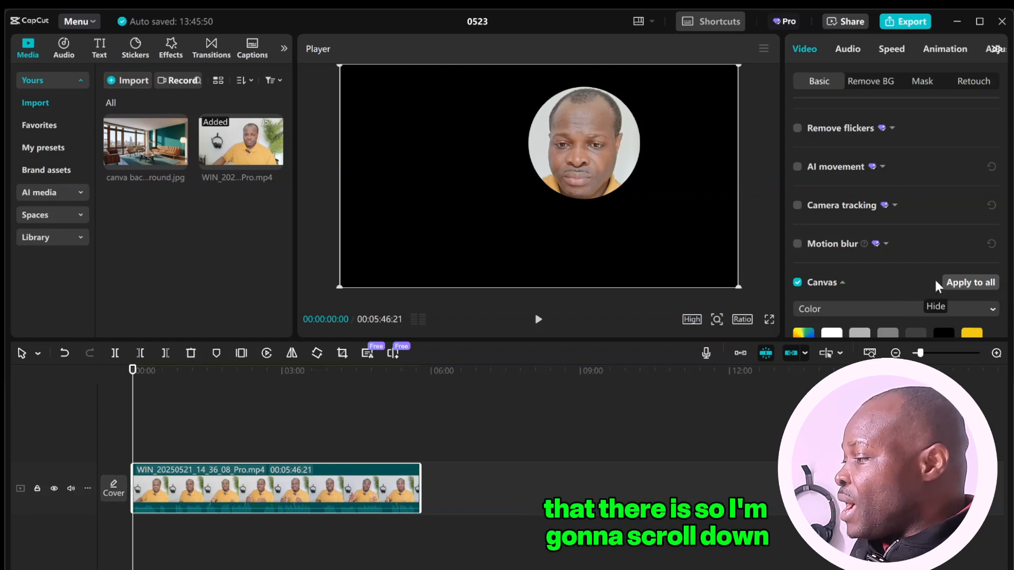
scroll(933, 276, down, 5)
scroll(955, 222, down, 2)
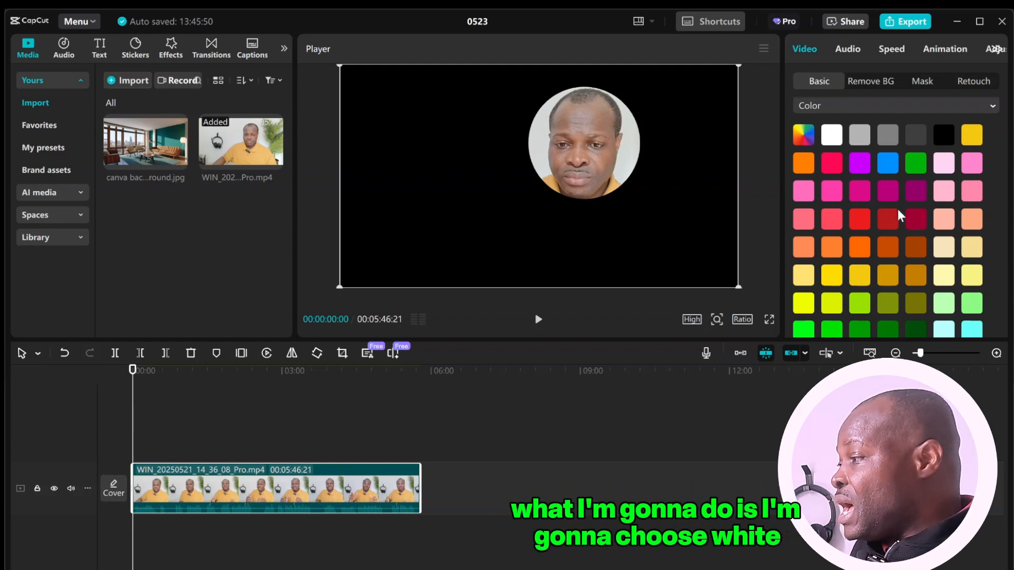
click(832, 136)
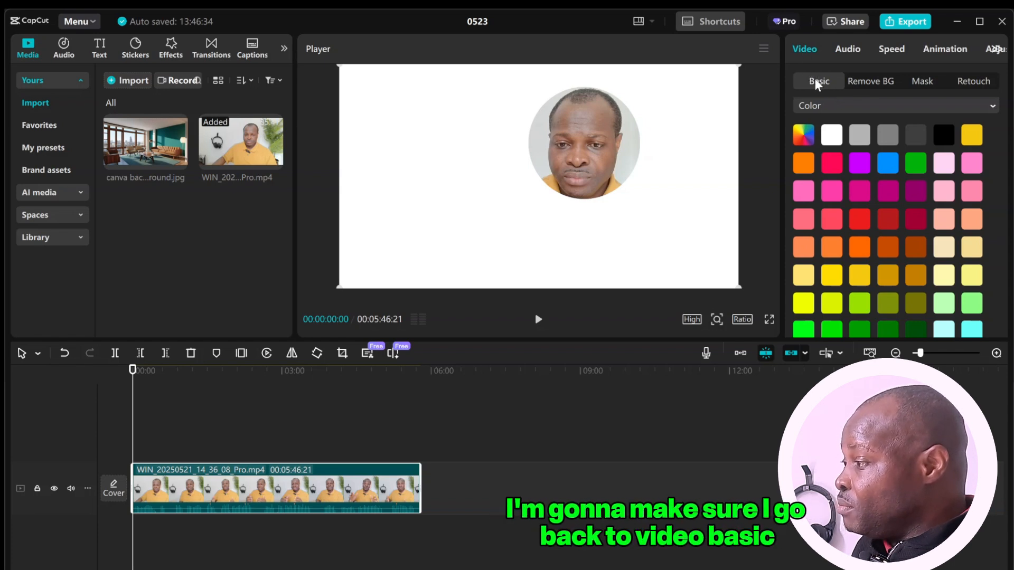
Convert the masked clip into a compound clip and add a circle mask aligned over the speaker's circular head shot
right_click(308, 488)
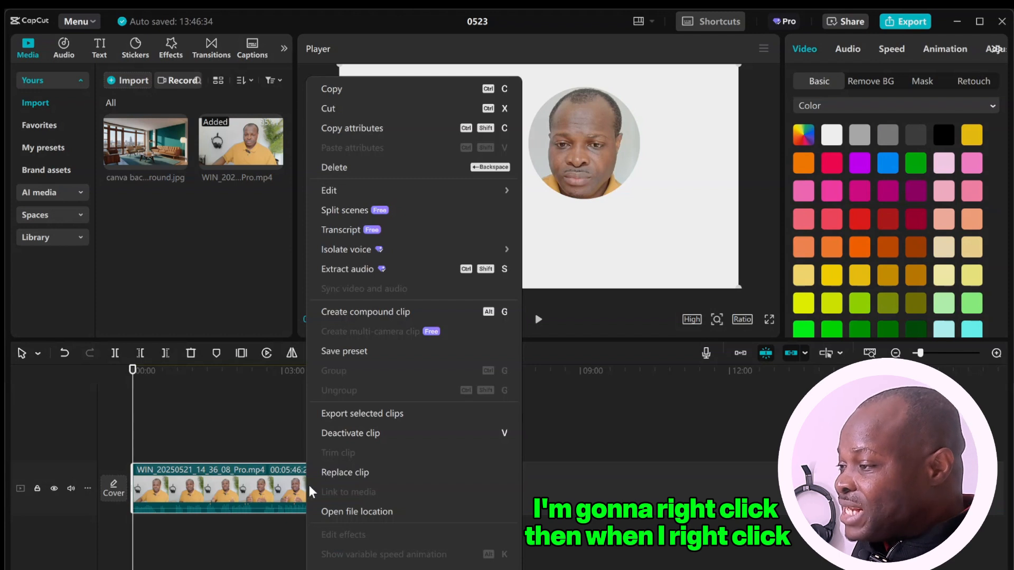
click(397, 312)
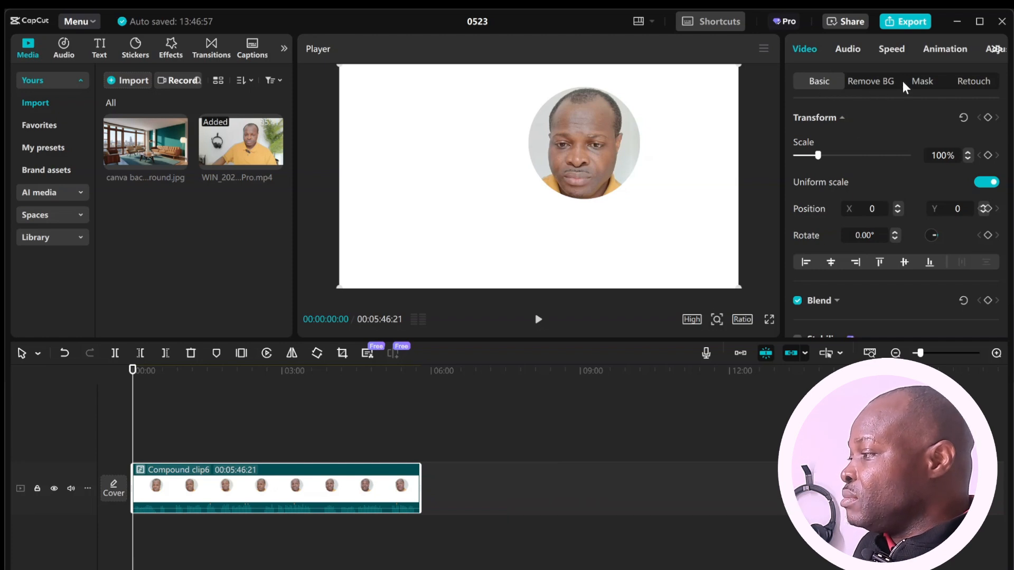
click(922, 82)
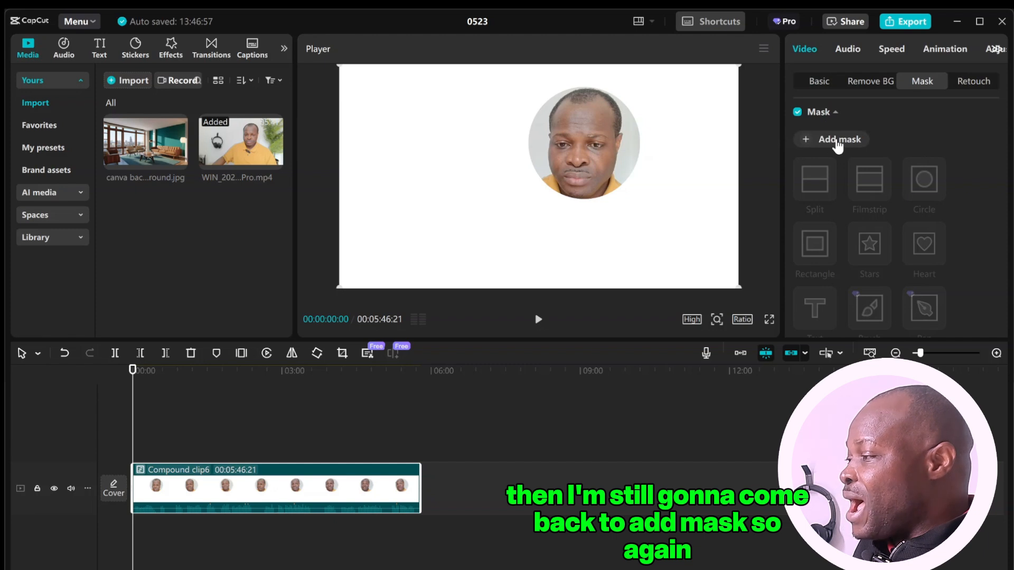
click(838, 141)
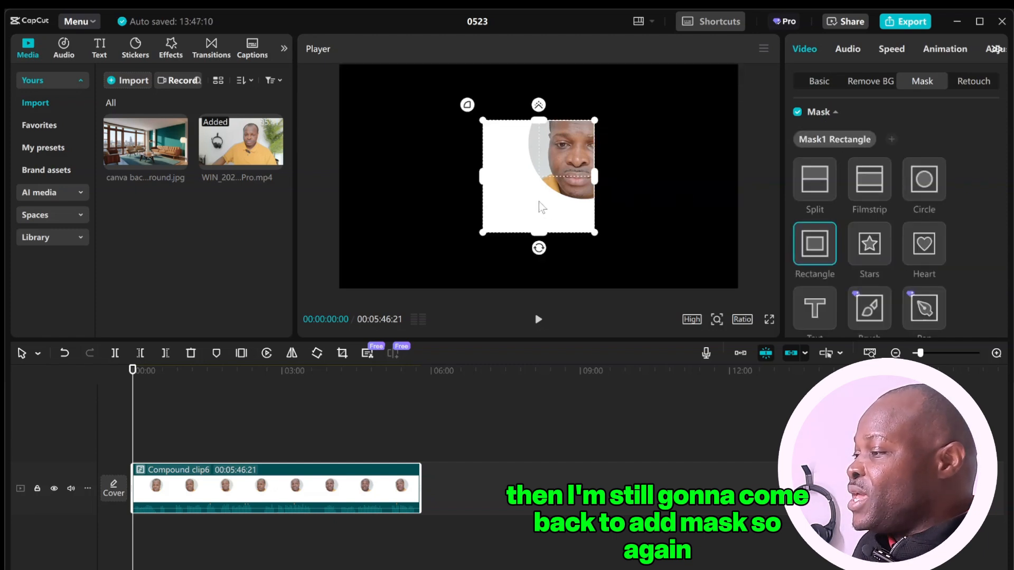
drag(543, 189, 575, 156)
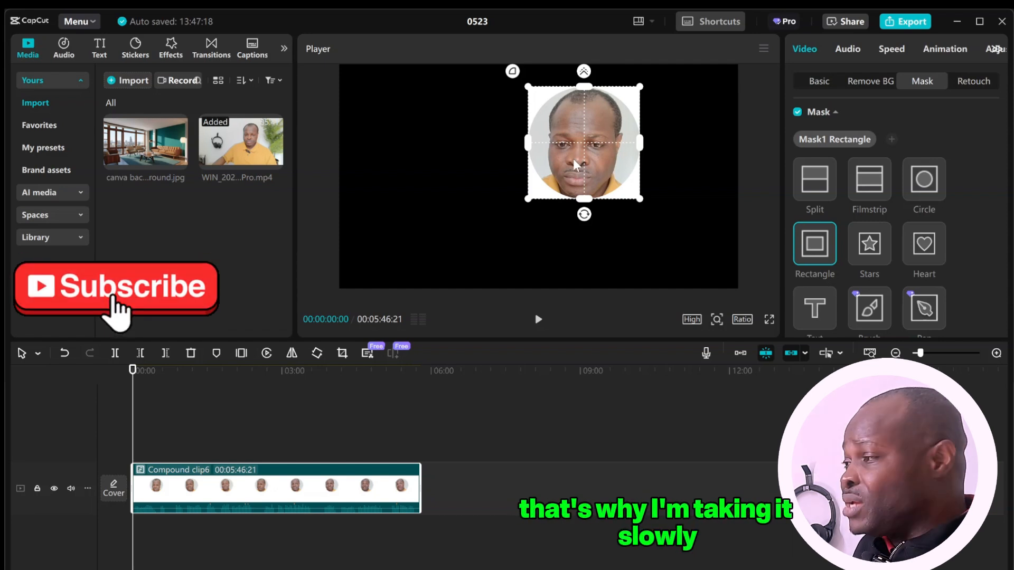
mouse_move(585, 160)
mouse_down()
mouse_move(577, 166)
mouse_move(585, 161)
mouse_up()
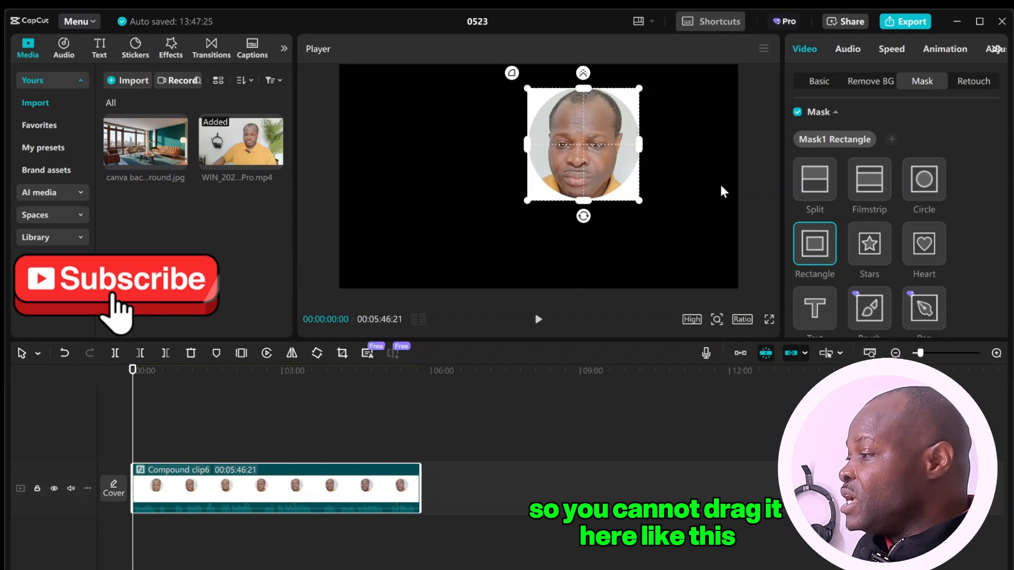
click(923, 182)
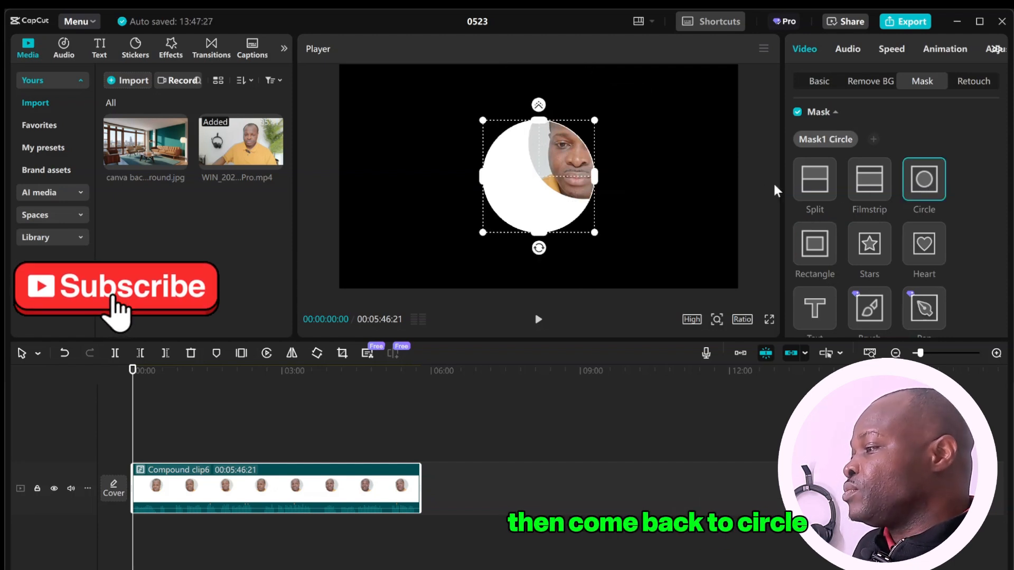
drag(552, 195, 597, 162)
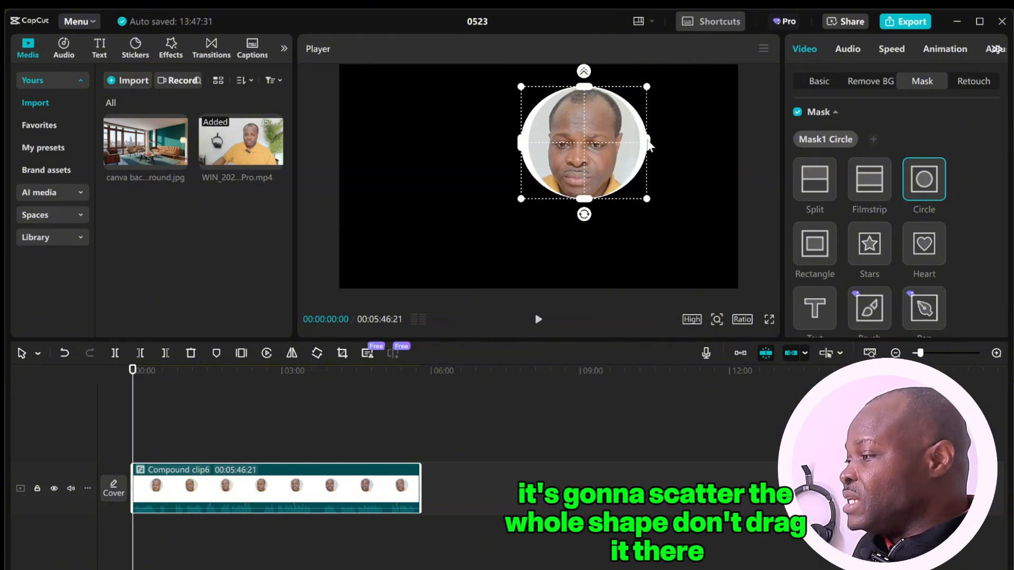
Enlarge the circle mask proportionally and centre it so an even white ring frames the head
mouse_move(640, 143)
mouse_down()
mouse_move(655, 146)
mouse_move(641, 144)
mouse_up()
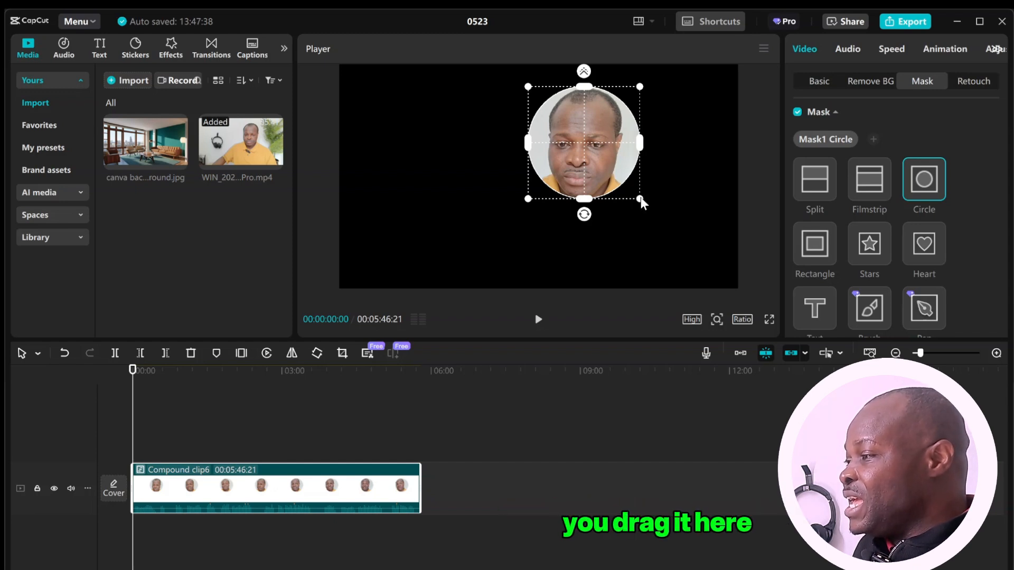
drag(640, 200, 652, 208)
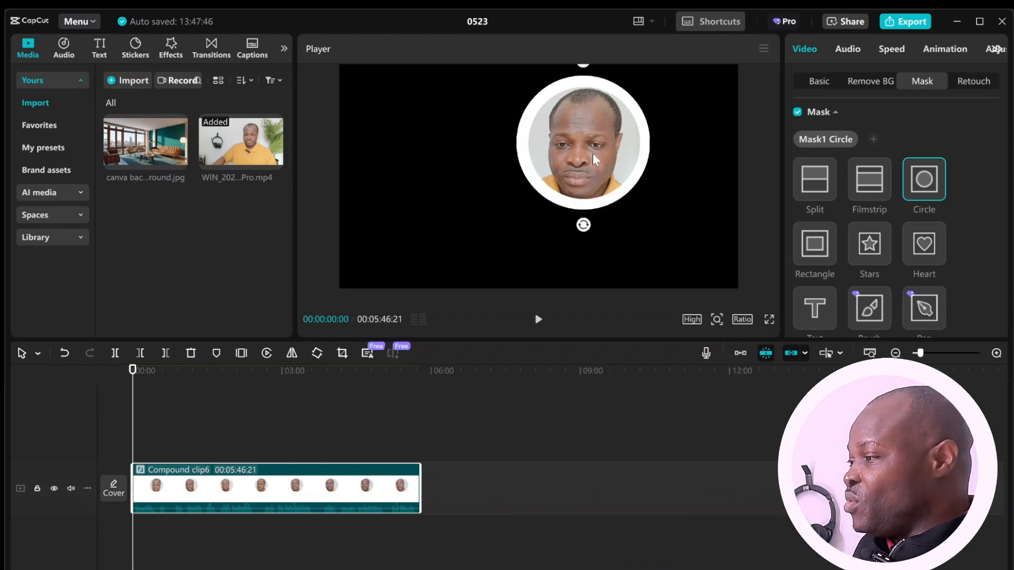
drag(594, 158, 592, 157)
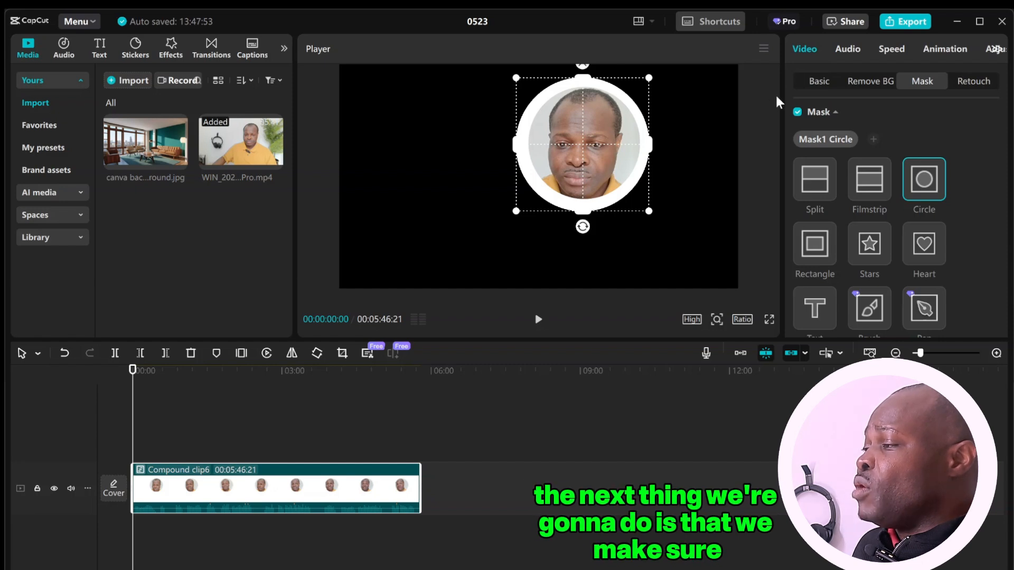
Move the compound clip to the track above the main one and reposition it near the frame's centre at X -469, Y -408
click(817, 83)
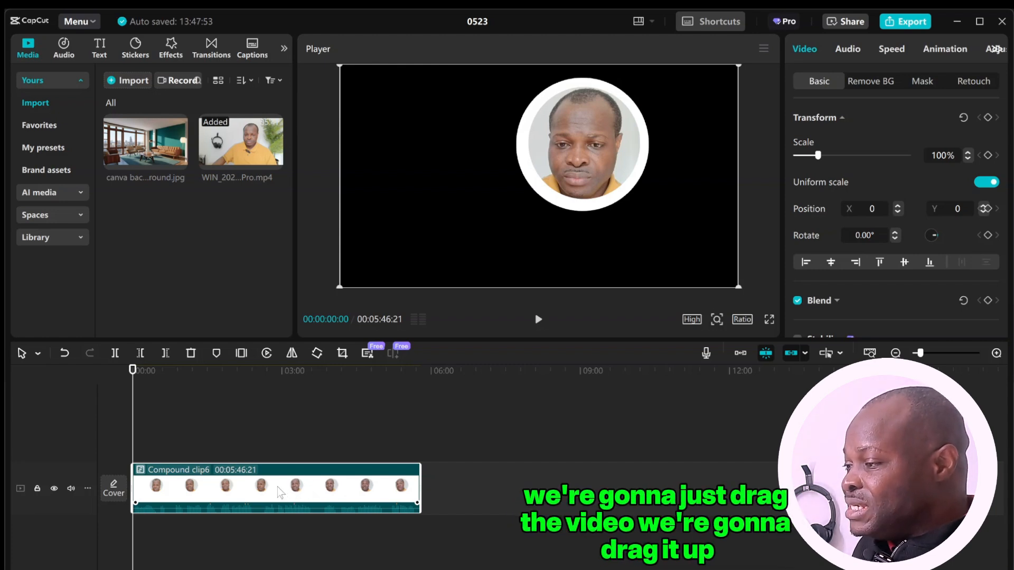
drag(279, 492, 301, 443)
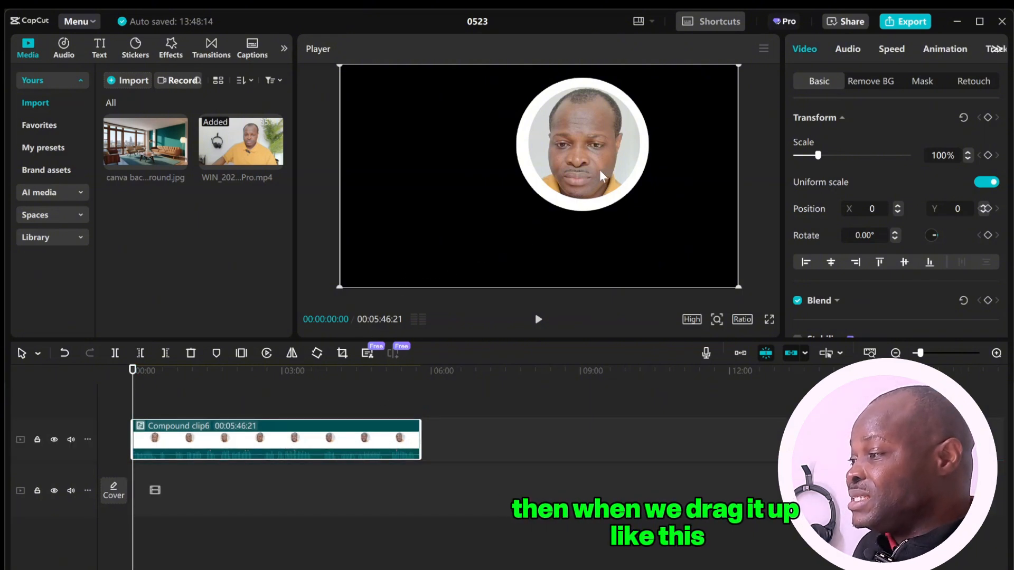
drag(593, 154, 541, 211)
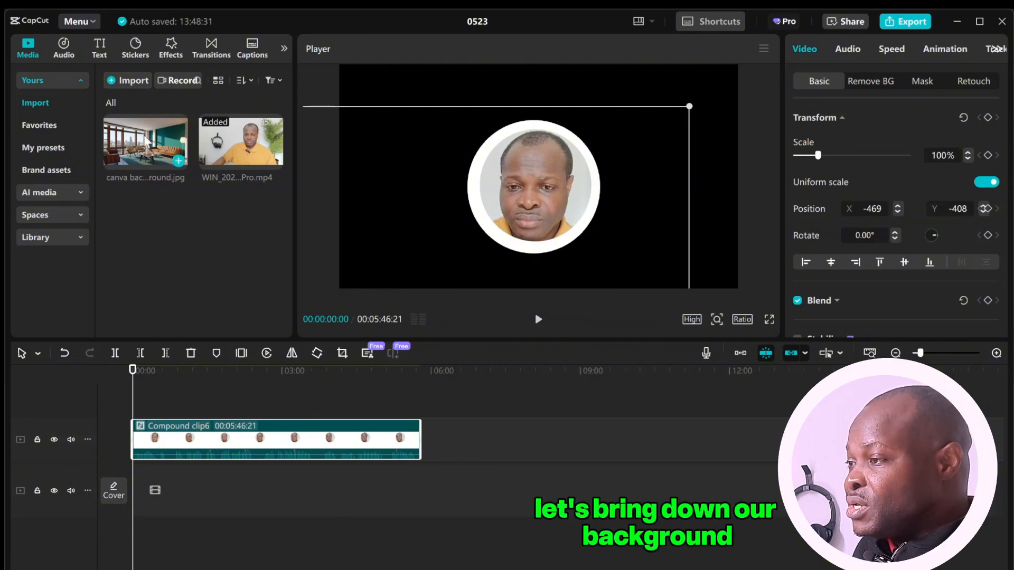
Place canva background.jpg on the main track beneath the compound clip and extend it to the clip's full 00:05:46:21 length
drag(147, 141, 410, 518)
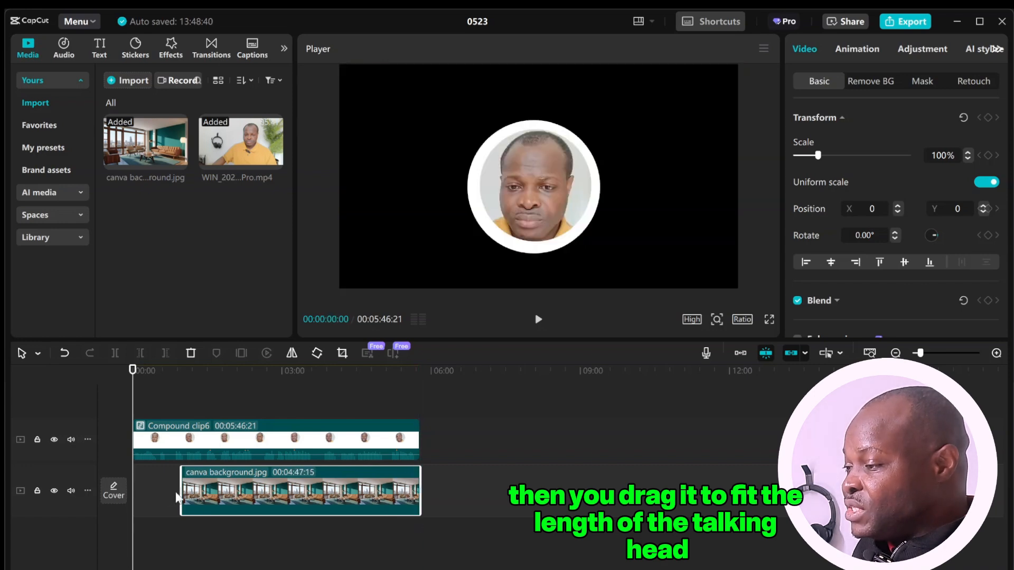
drag(174, 493, 127, 495)
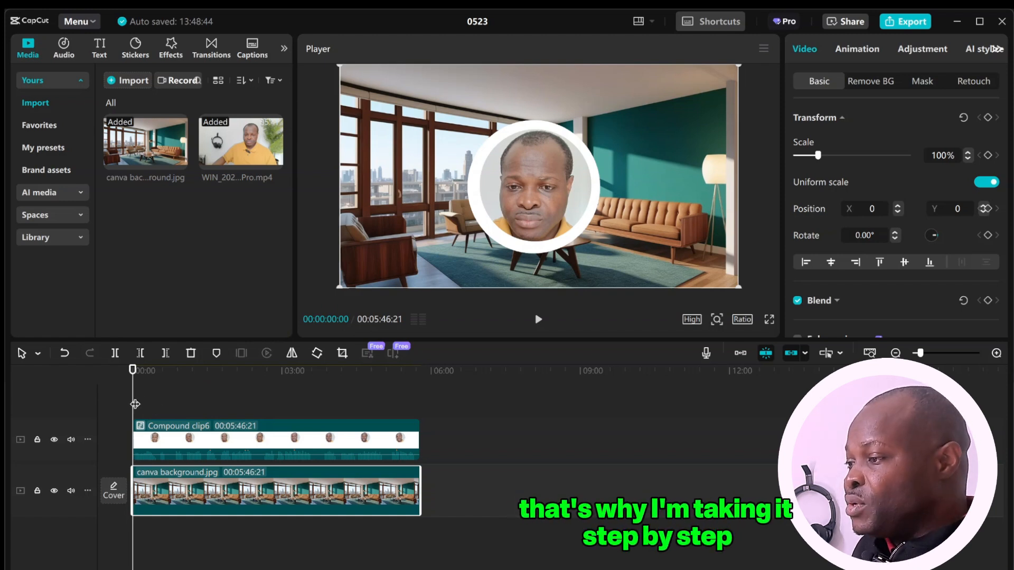
Play the composite from about the one-minute mark to check the circular talking head over the background
drag(132, 406, 182, 415)
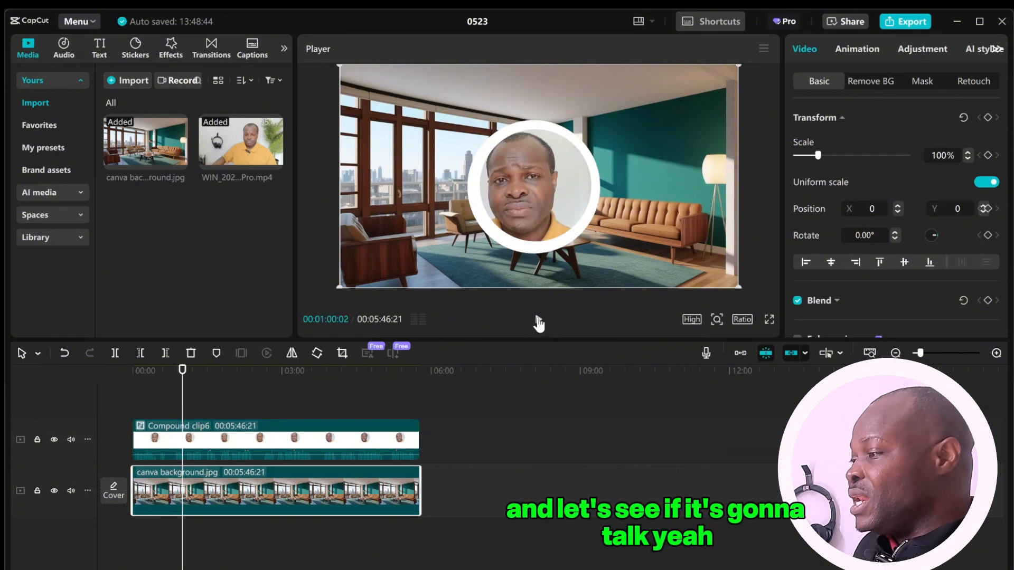
click(538, 321)
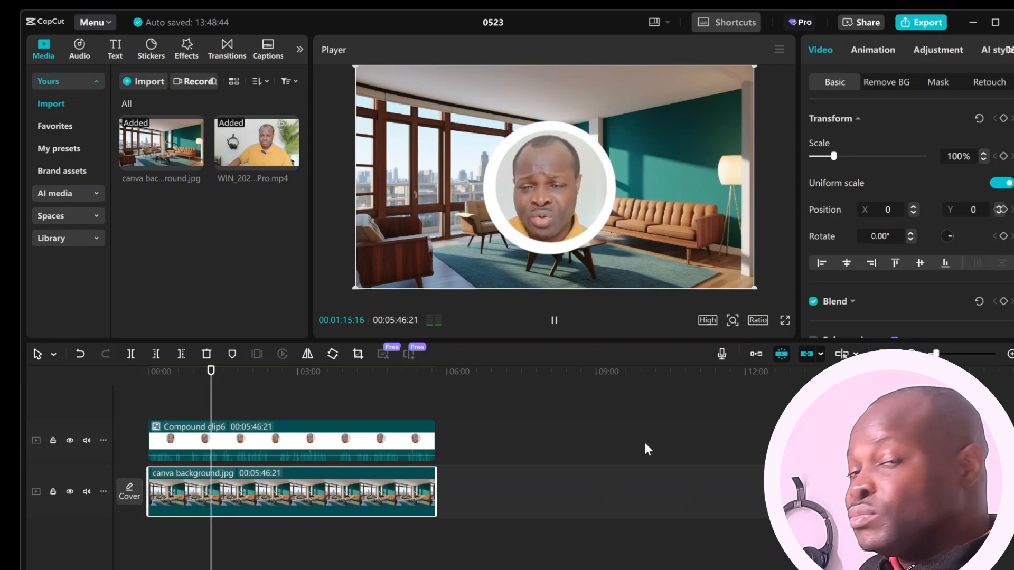
click(551, 323)
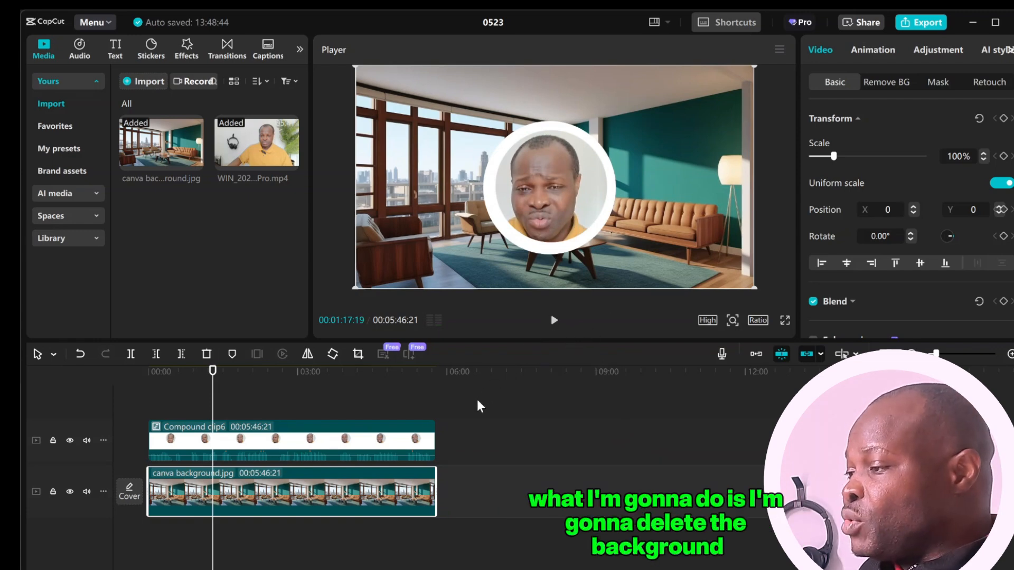
Delete canva background.jpg from the main track and move the compound clip down into its place
right_click(374, 499)
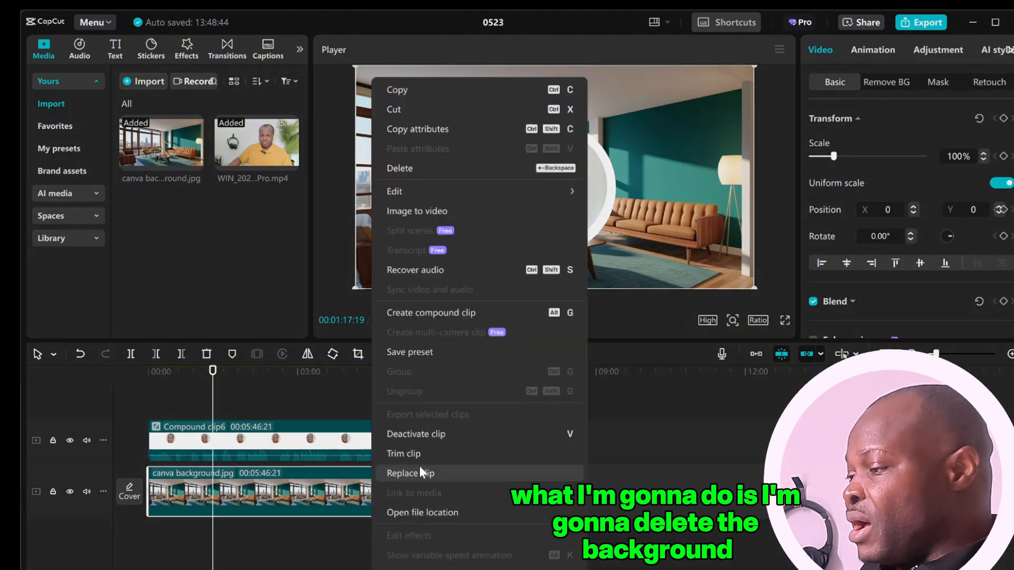
click(412, 168)
drag(330, 448, 326, 503)
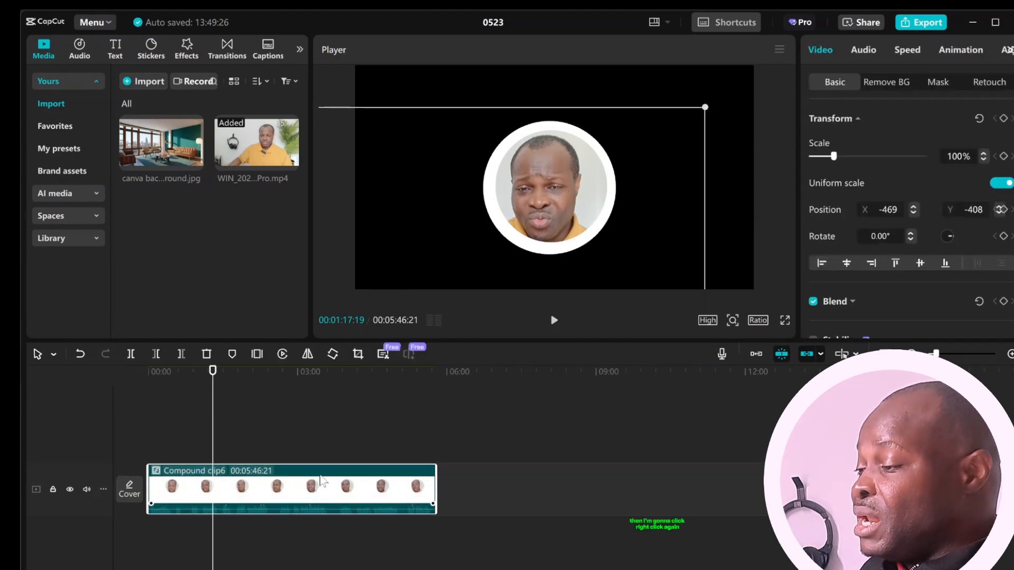
Dissolve the compound clip back into its original video clip and shift that clip horizontally to X -64
right_click(321, 481)
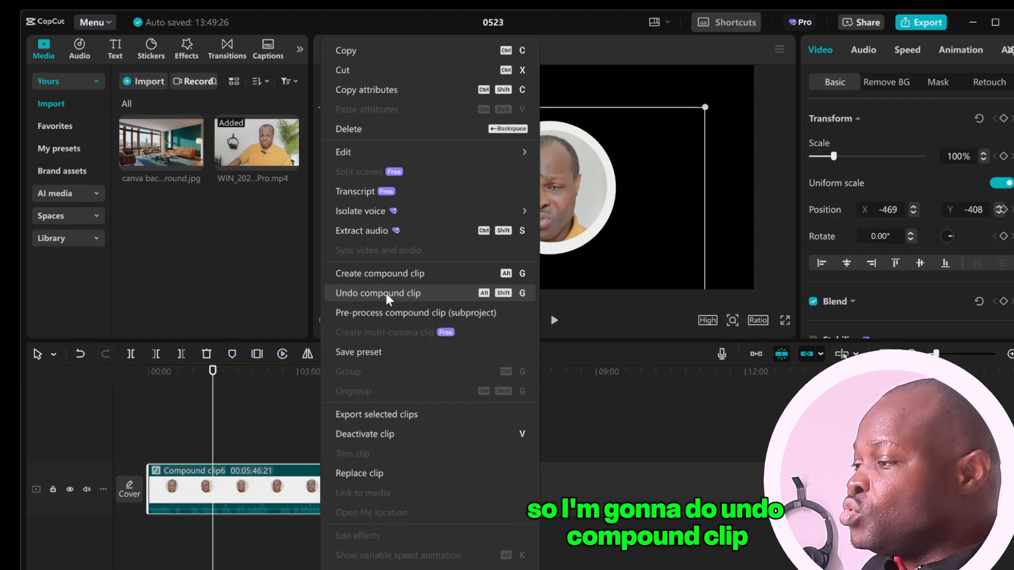
click(387, 293)
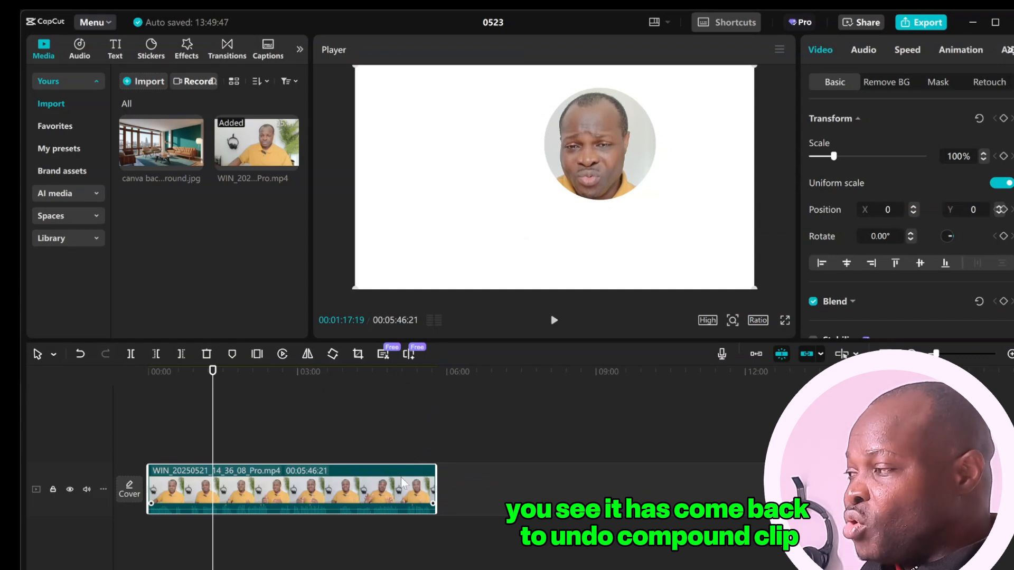
drag(596, 164, 616, 159)
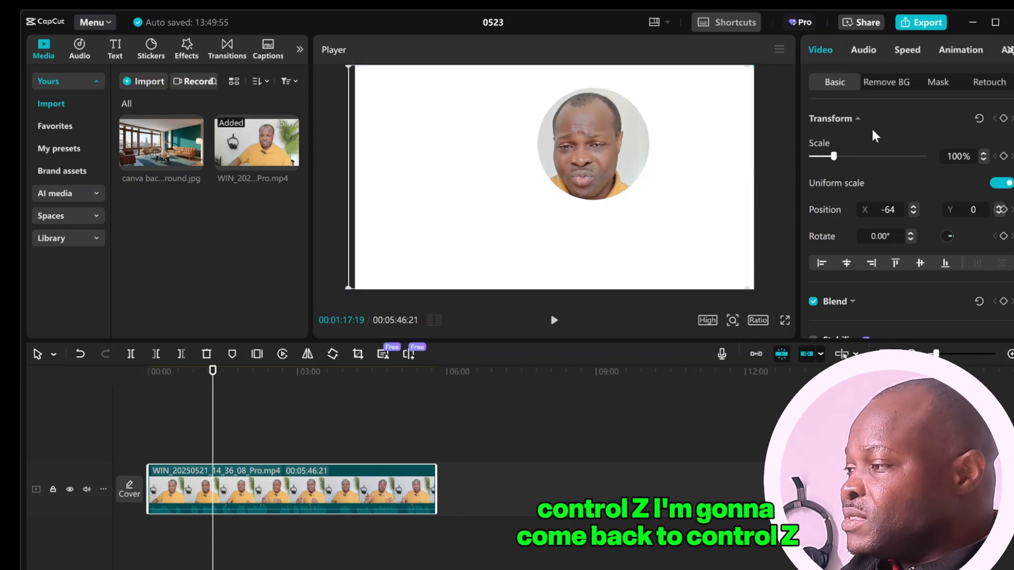
Undo the clip shift, the compound clip's dissolution, its move to the main track and the background's deletion
key(ctrl+z)
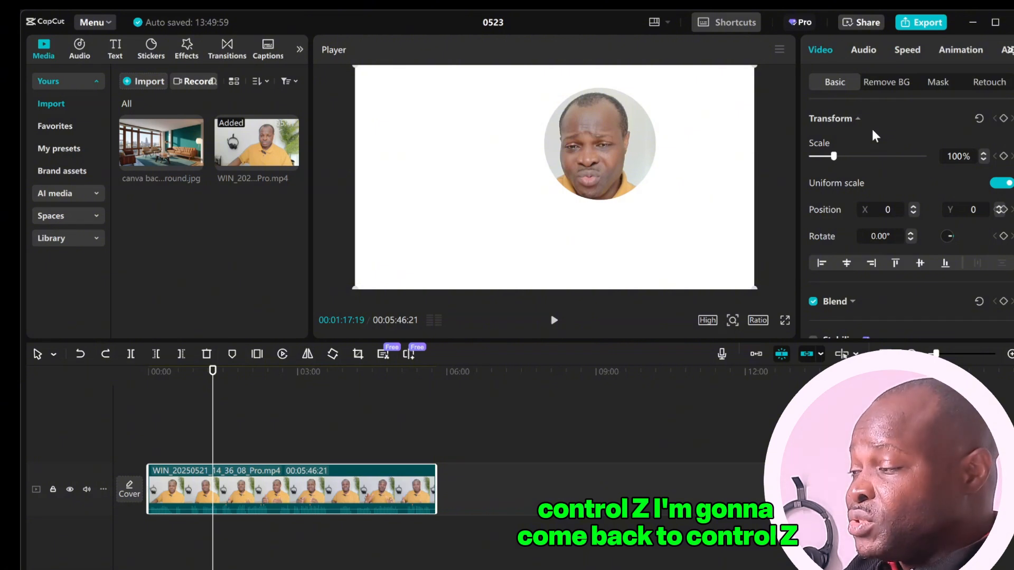
key(ctrl+z)
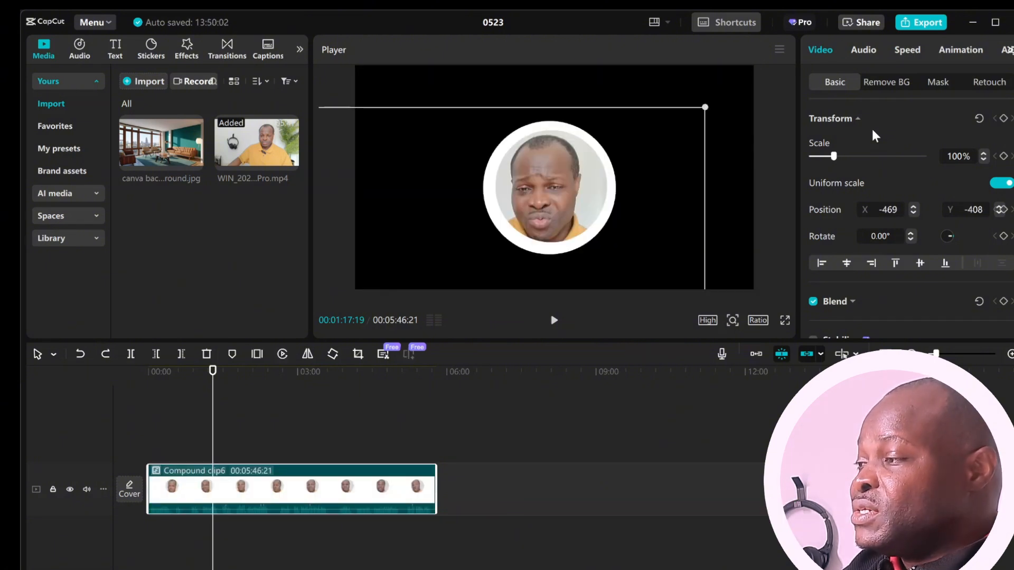
key(ctrl+z)
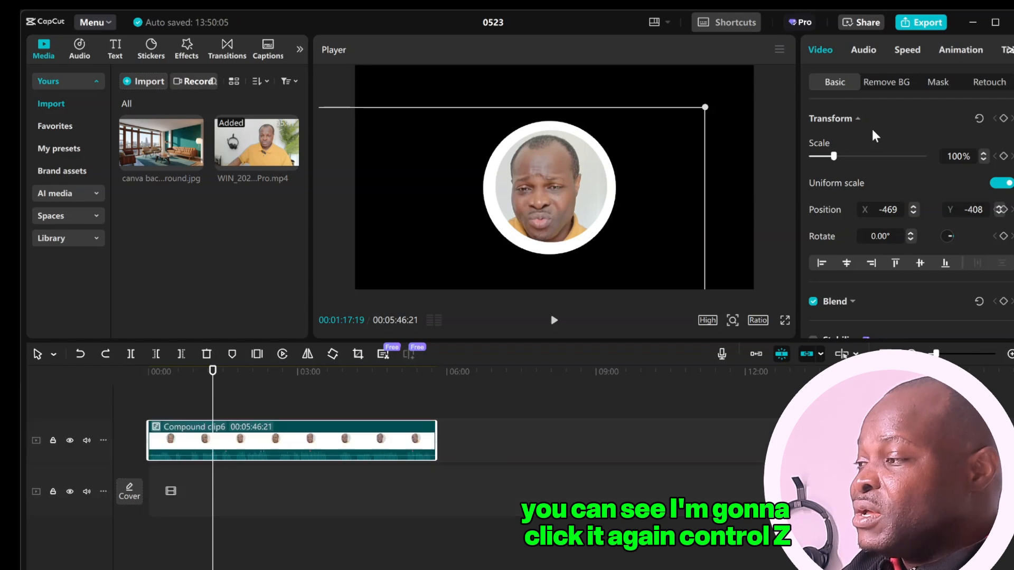
key(ctrl+z)
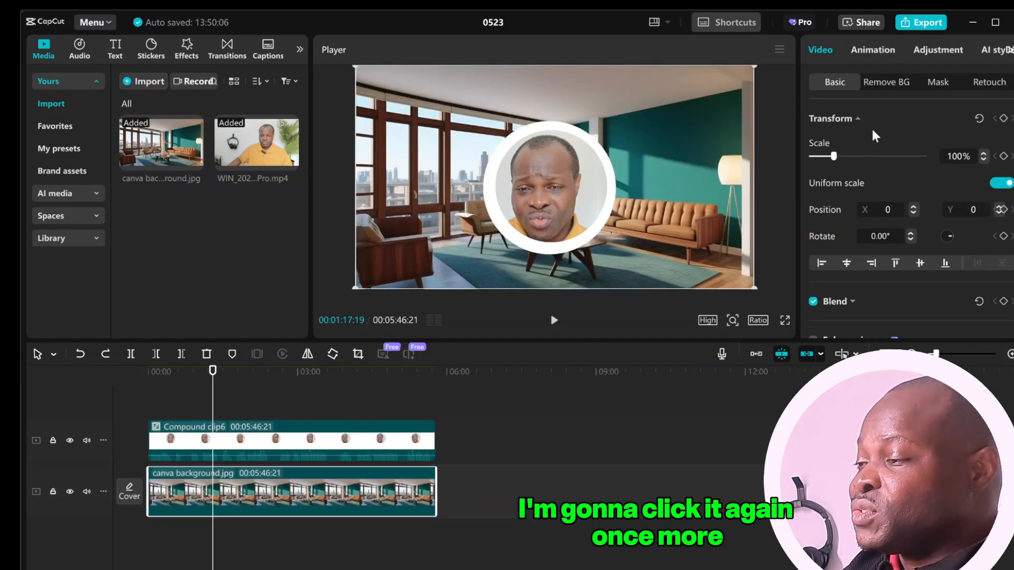
Undo the background image's placement, the compound clip's repositioning and track move, and the fitting of its circle mask
key(ctrl+z)
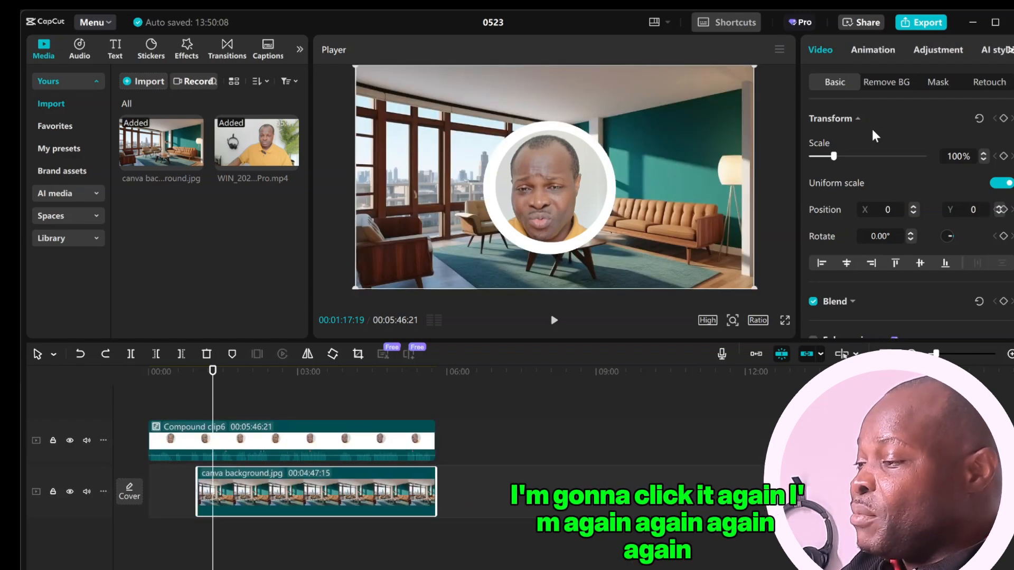
key(ctrl+z)
key(ctrl+z)
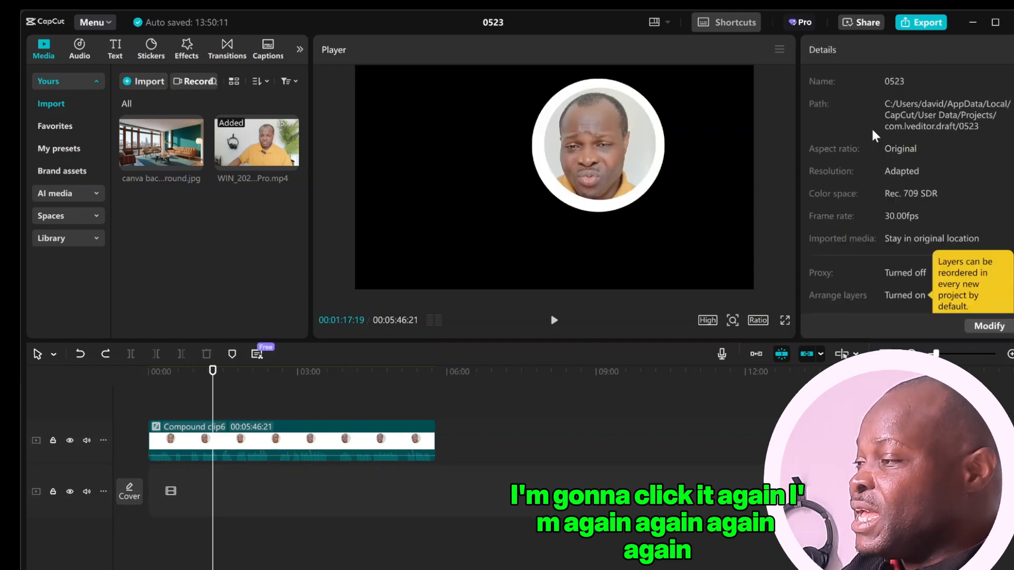
key(ctrl+z)
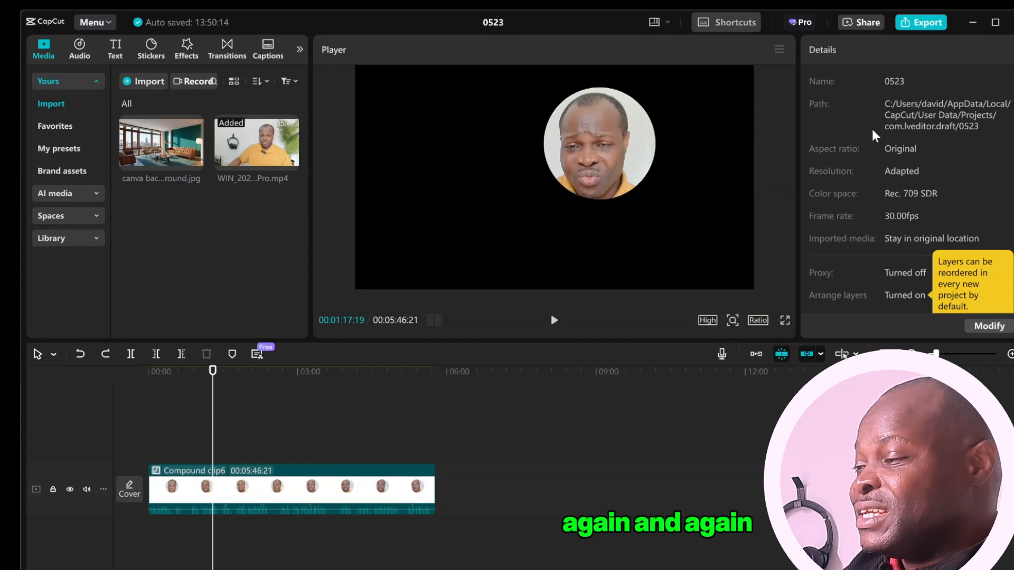
key(ctrl+z)
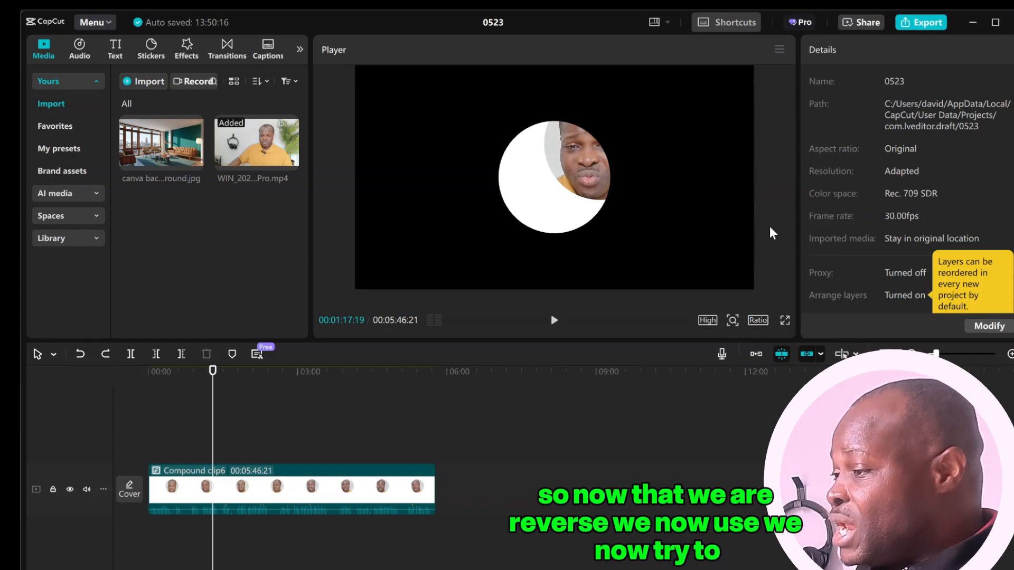
Undo the remaining mask edits and the compound clip's creation to restore the original talking-head clip on the main track
drag(516, 197, 576, 202)
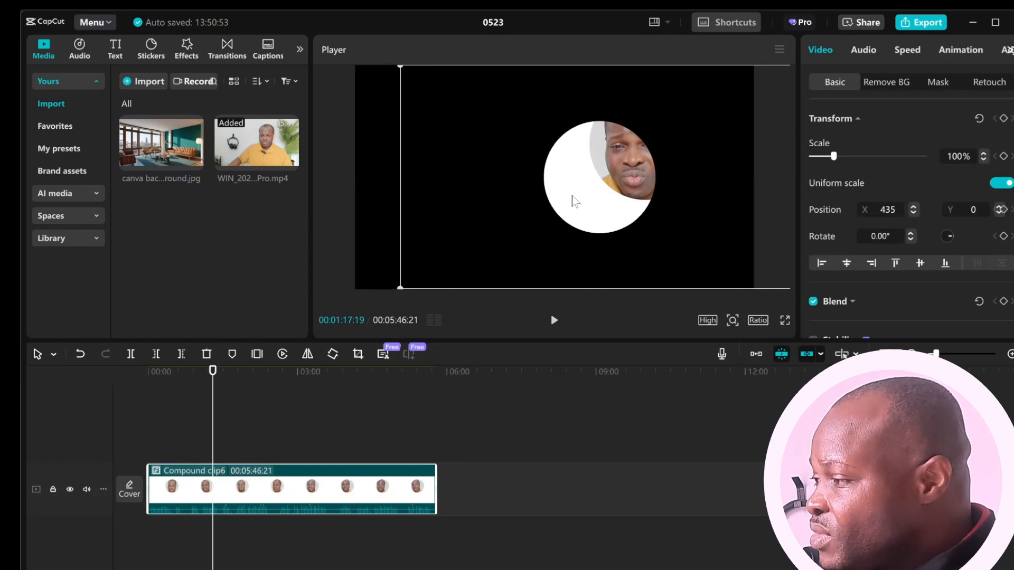
key(ctrl+z)
key(ctrl+z)
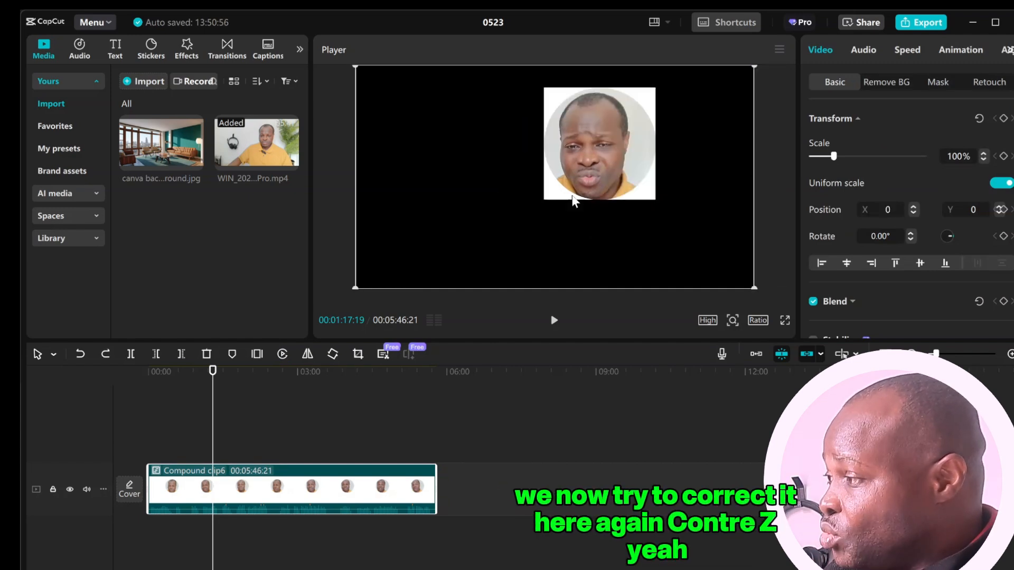
key(ctrl+z)
key(ctrl+z)
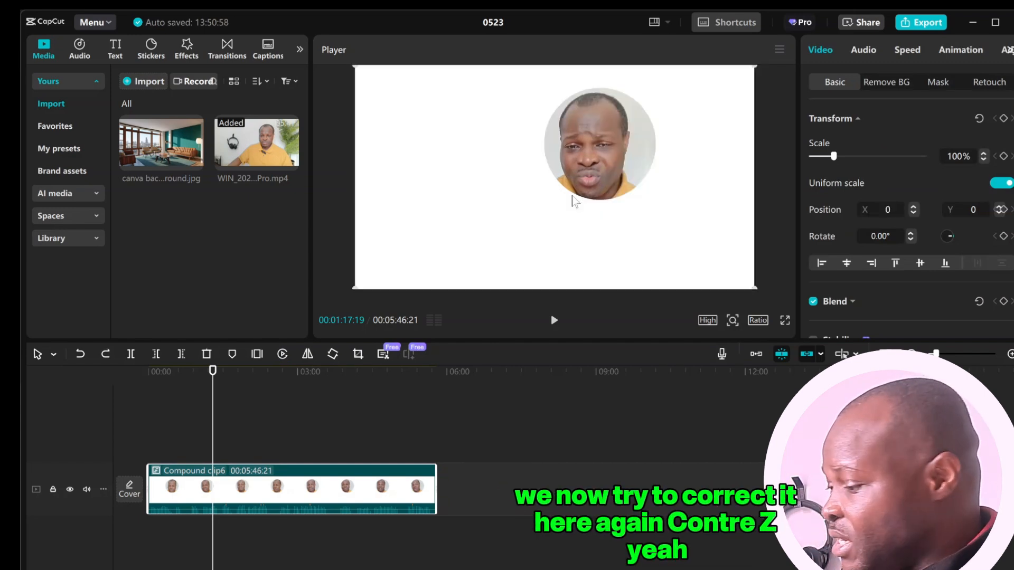
key(ctrl+z)
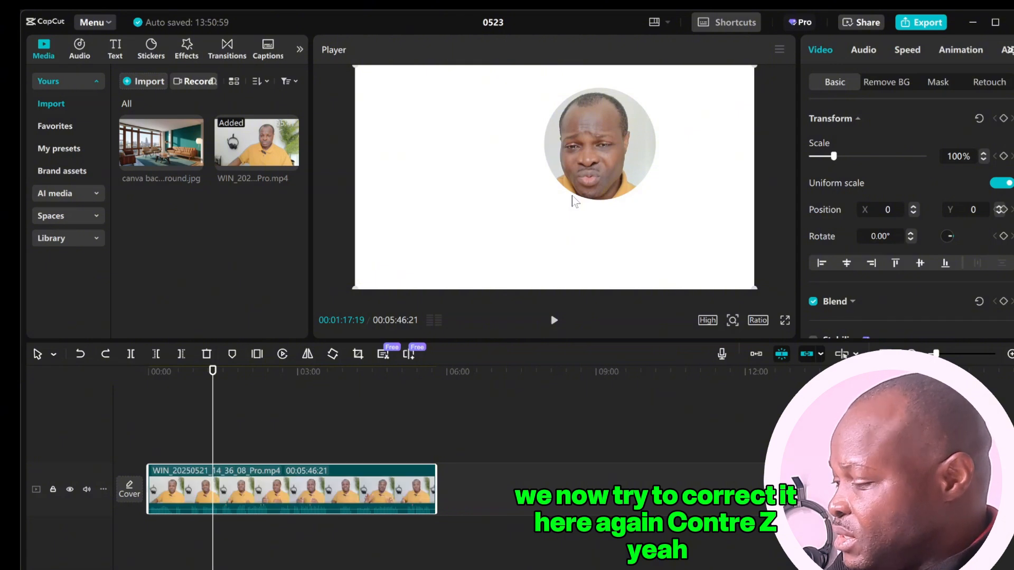
Shift the talking-head clip horizontally to X -37 and reposition its circle mask to frame the head
mouse_move(618, 143)
mouse_down()
mouse_move(589, 161)
mouse_move(612, 151)
mouse_move(607, 141)
mouse_up()
drag(607, 141, 607, 141)
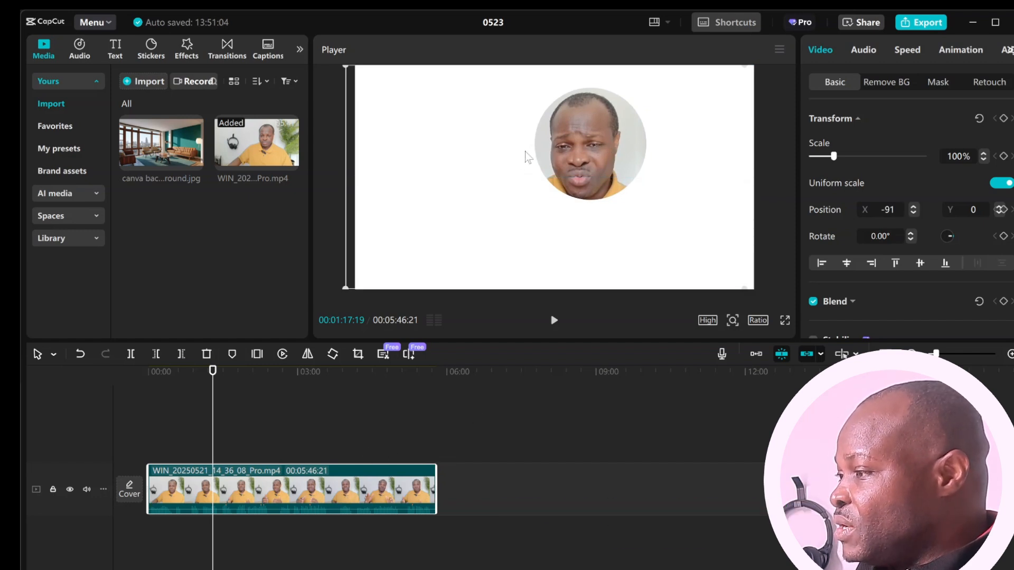
drag(525, 151, 539, 154)
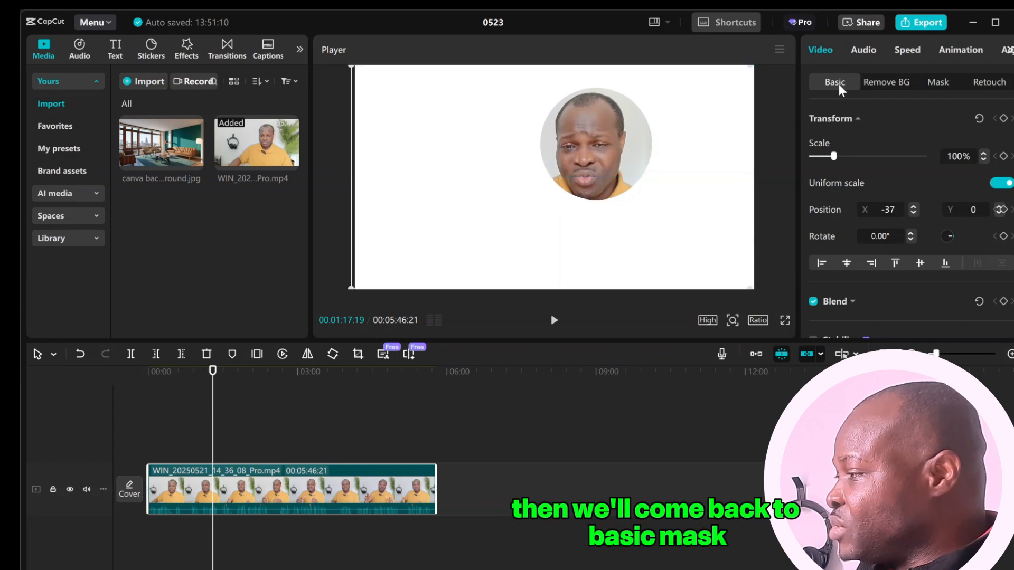
click(939, 83)
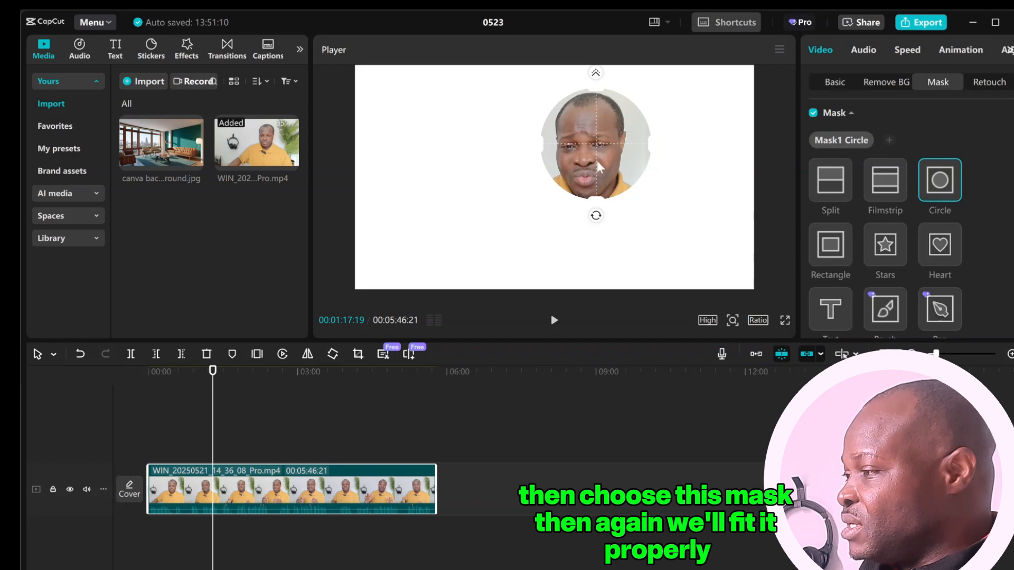
drag(597, 160, 599, 140)
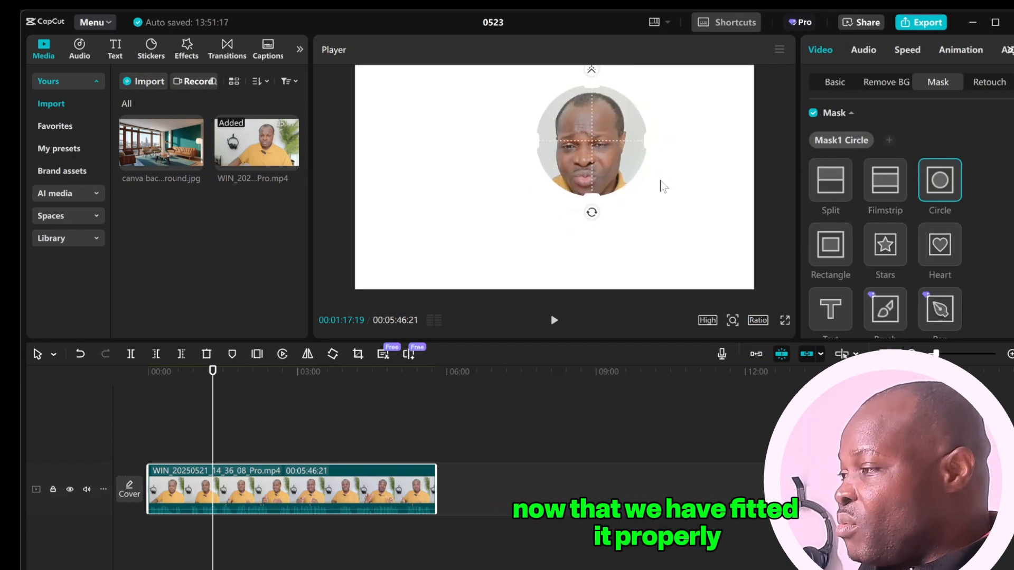
Set the clip's canvas colour to white and turn the clip into a compound clip
click(835, 79)
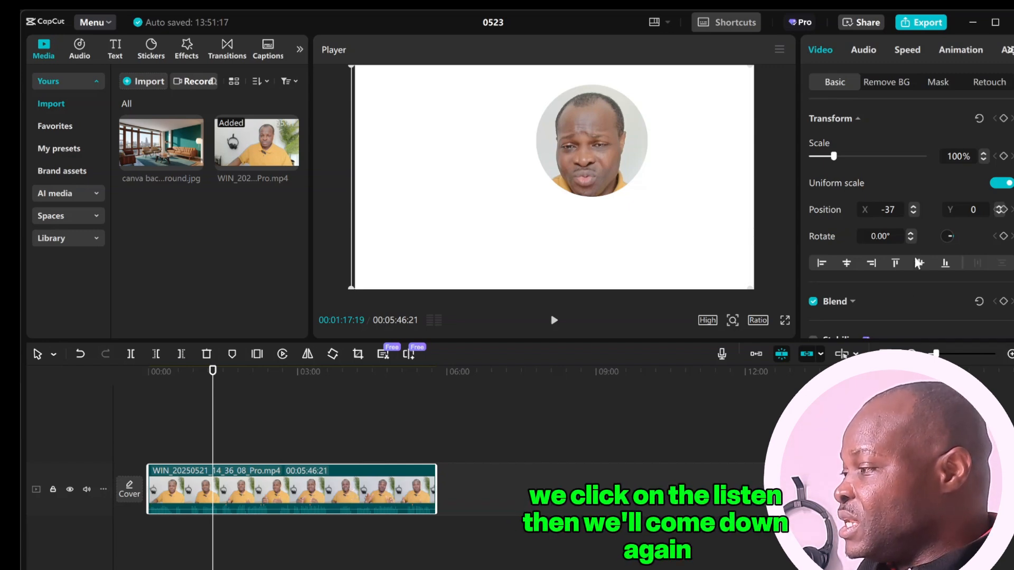
scroll(922, 183, down, 10)
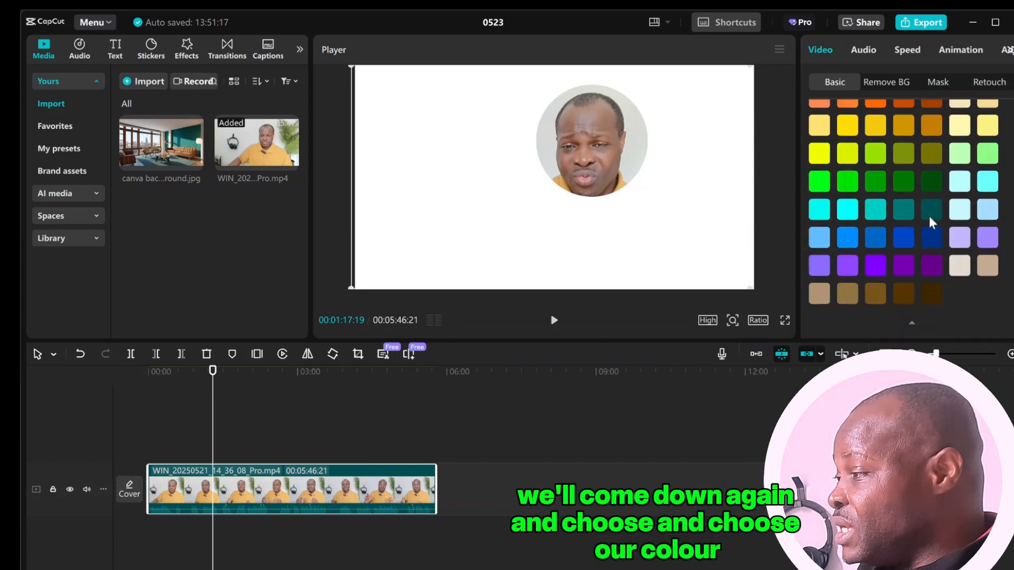
scroll(928, 213, up, 4)
scroll(928, 222, down, 5)
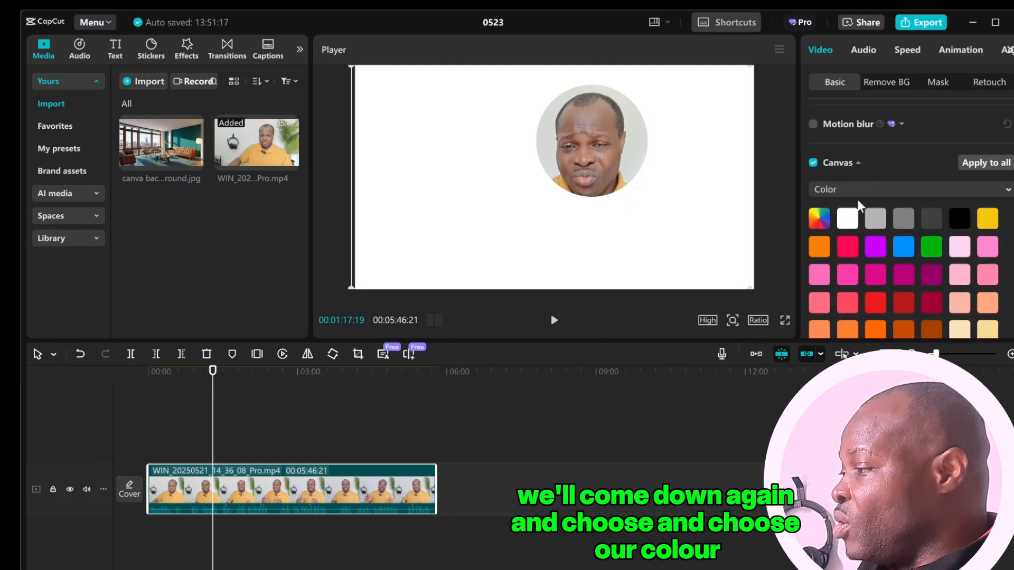
click(848, 219)
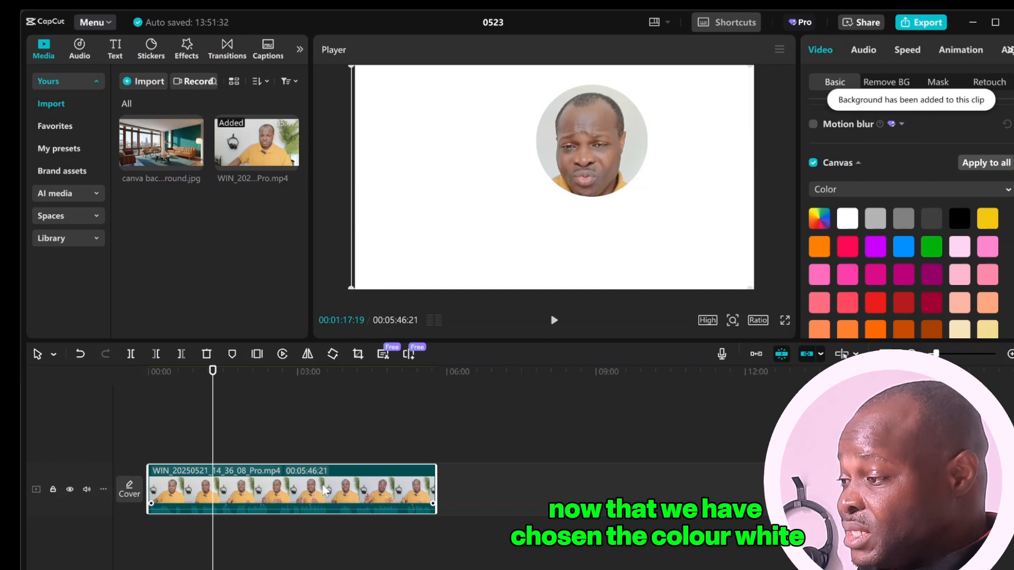
right_click(325, 490)
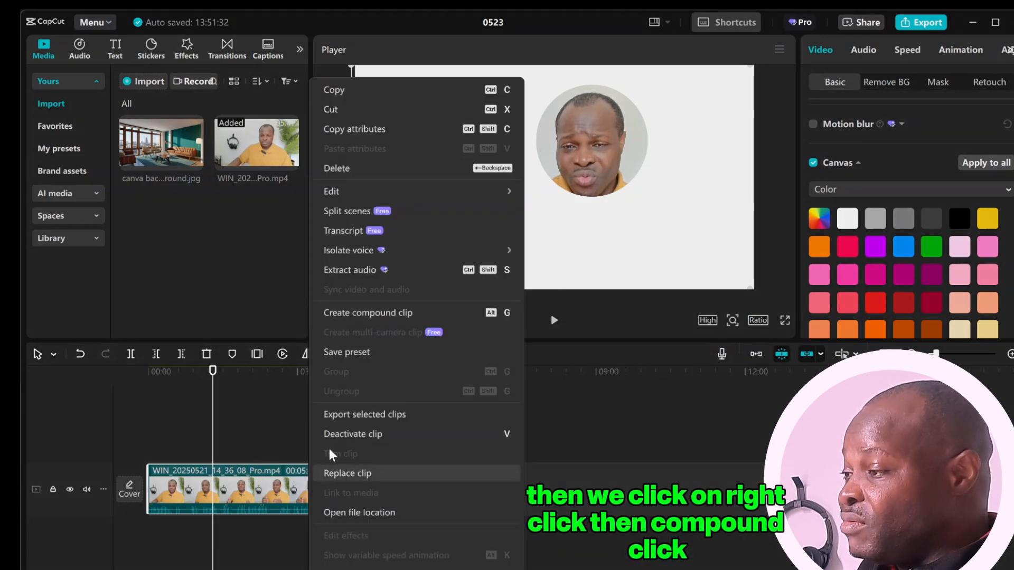
click(363, 315)
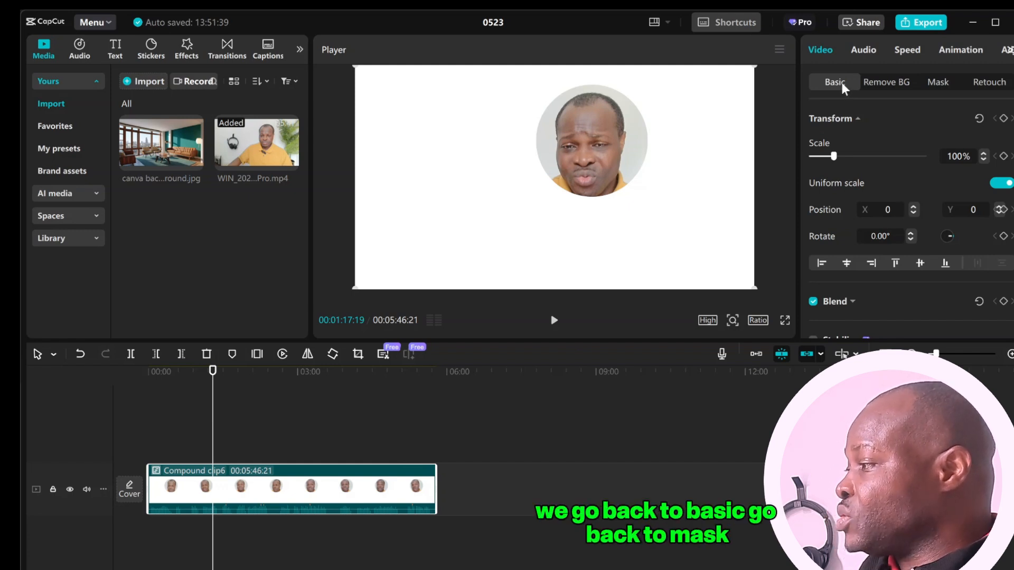
Add a circle mask to the compound clip, centre and enlarge it around the head for an even white ring, and preview it
click(940, 82)
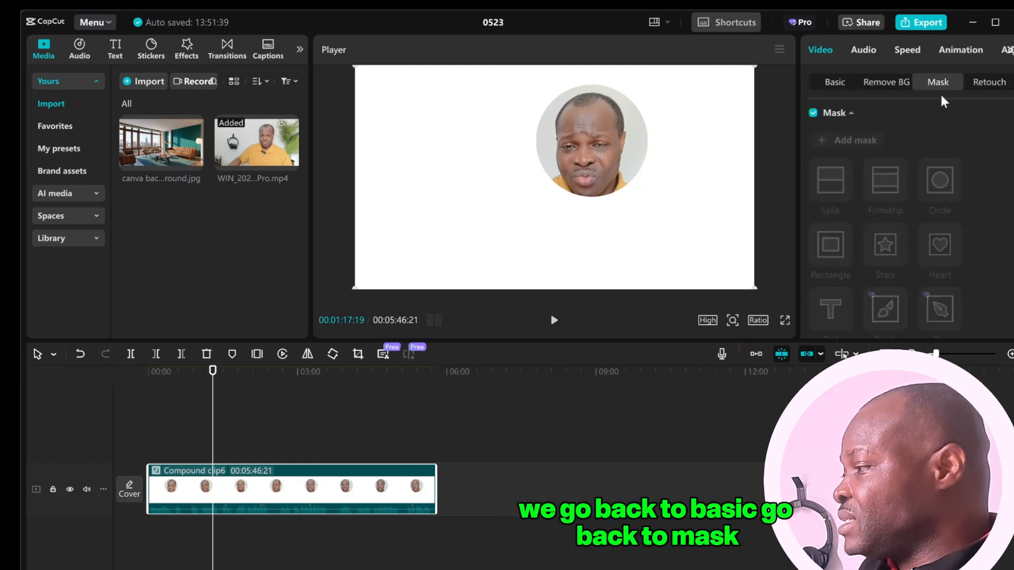
click(851, 141)
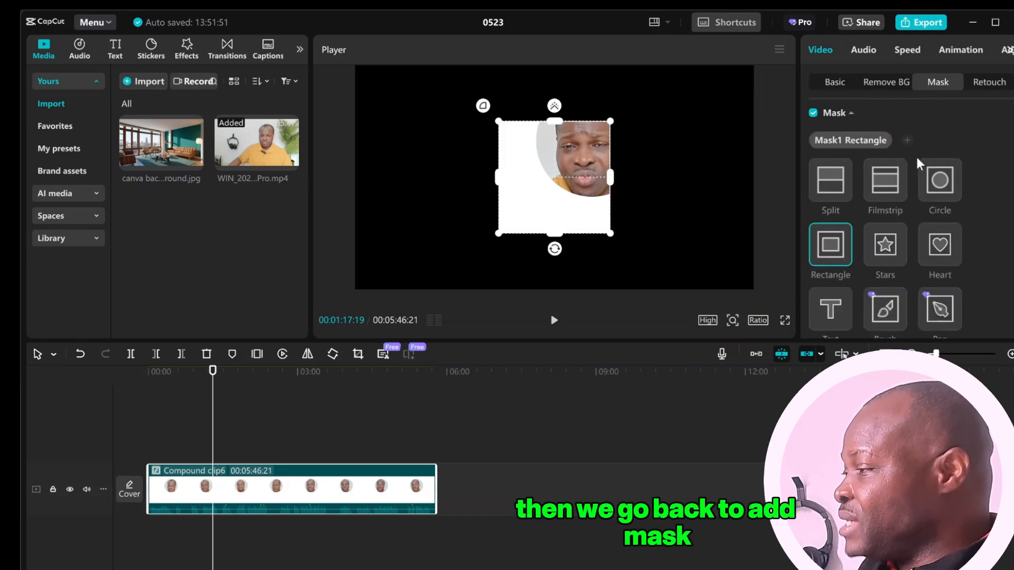
click(940, 180)
drag(566, 175, 580, 149)
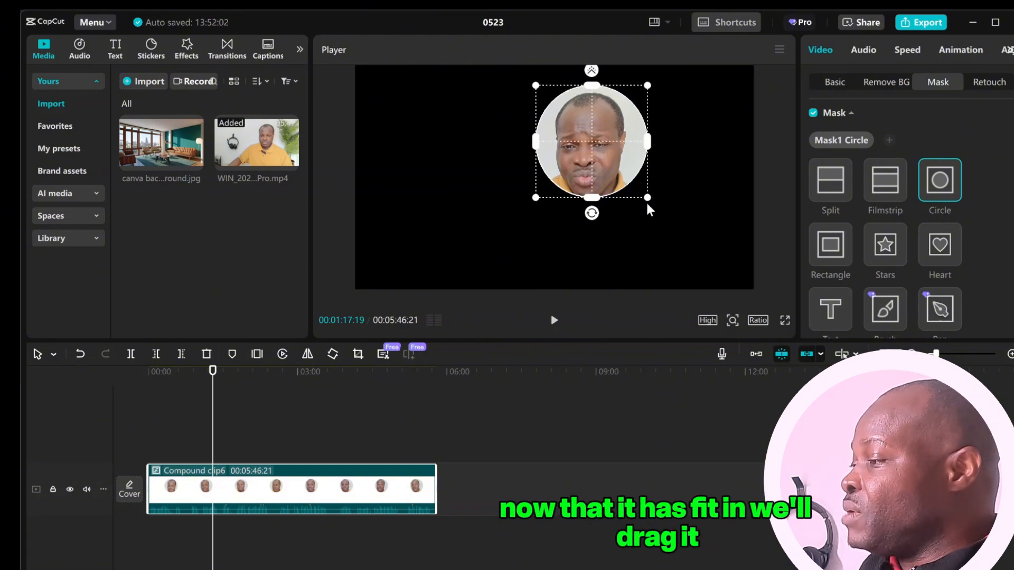
drag(648, 199, 660, 210)
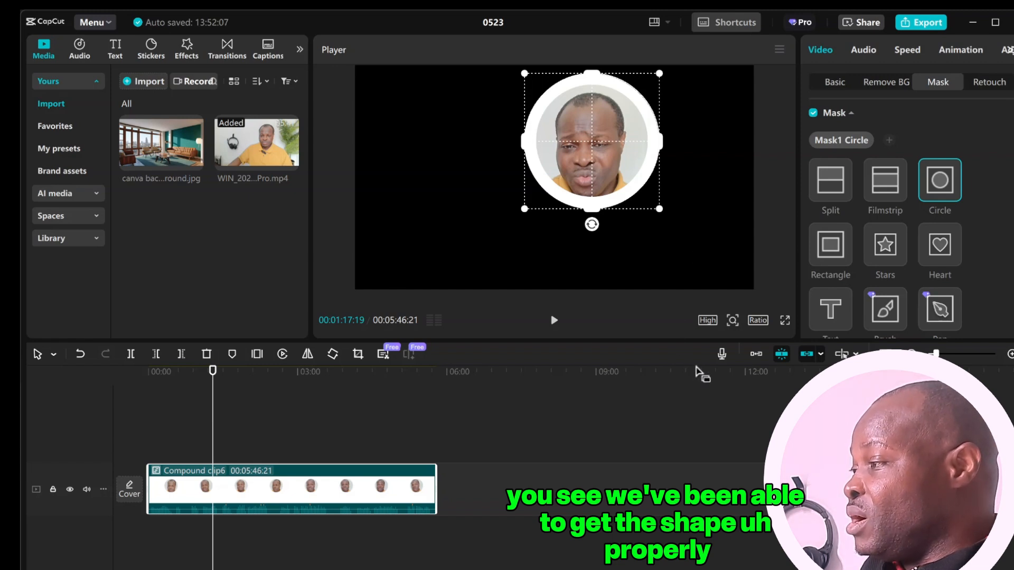
click(839, 81)
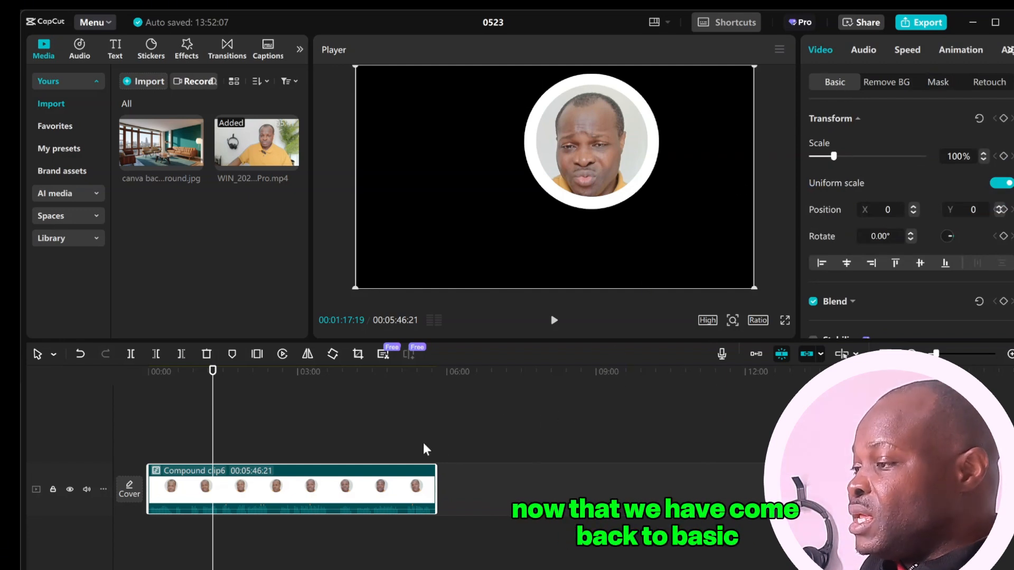
click(554, 320)
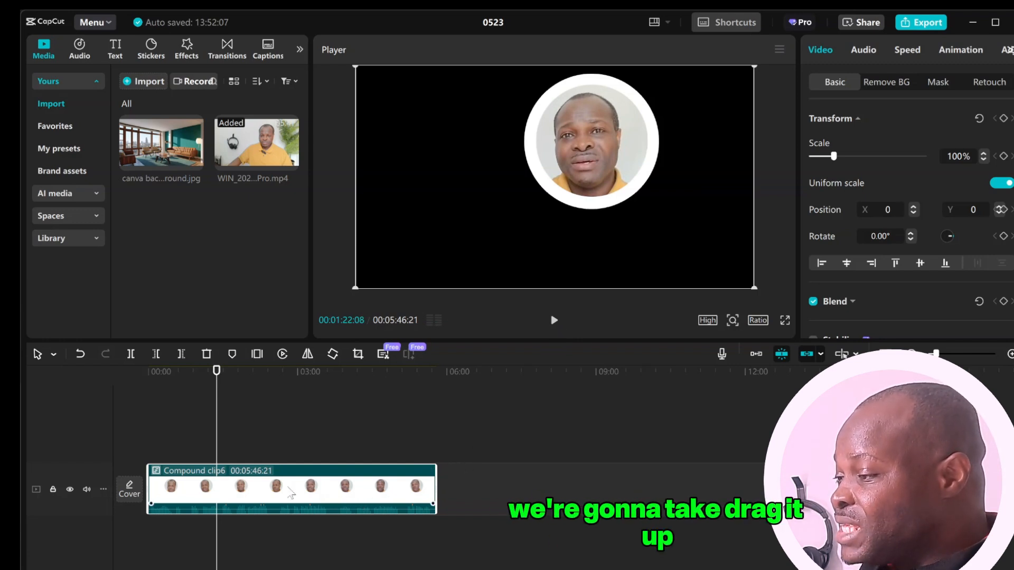
Move the compound clip to the track above and place canva background.jpg beneath it, extended to 00:05:47:17
drag(289, 489, 297, 437)
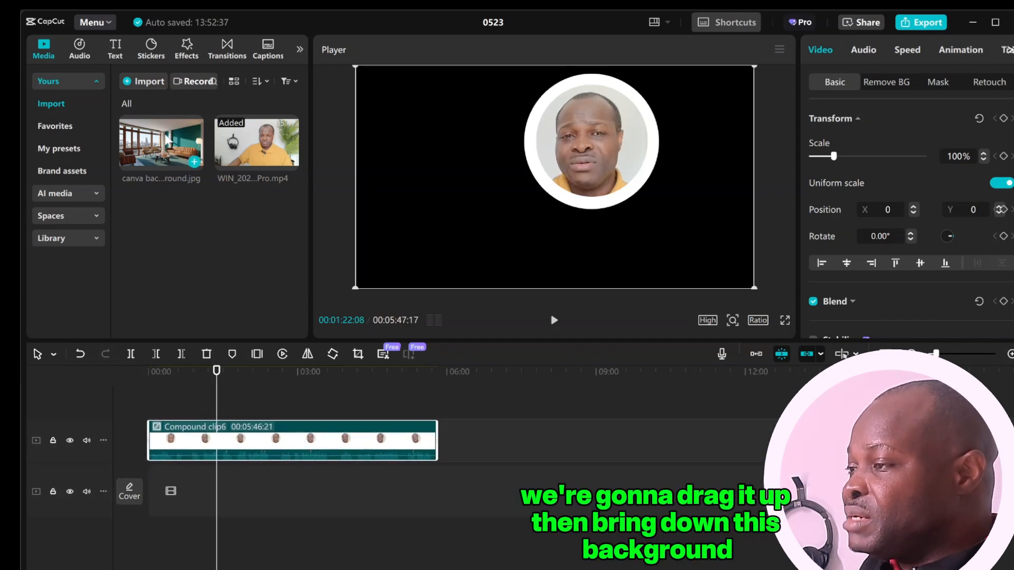
drag(167, 140, 437, 515)
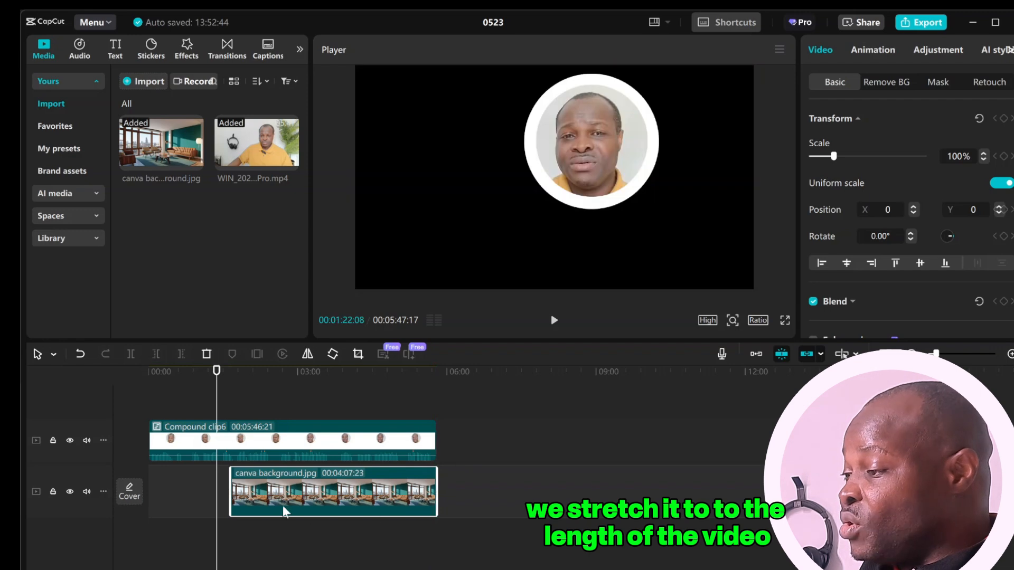
drag(232, 487, 148, 488)
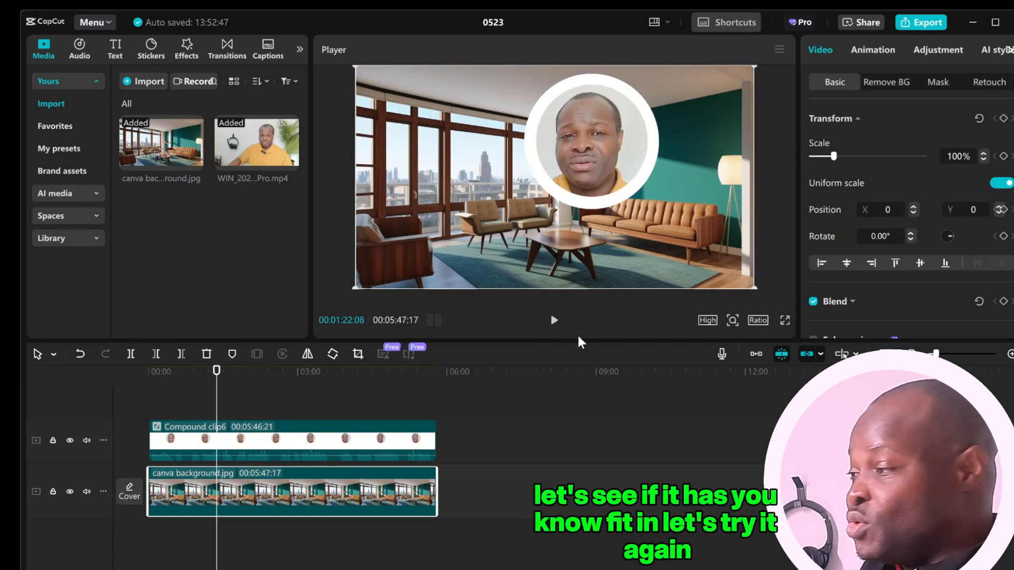
Play the composite from about 00:01:22 and again from 00:01:30 to check the ringed head over the background
click(554, 320)
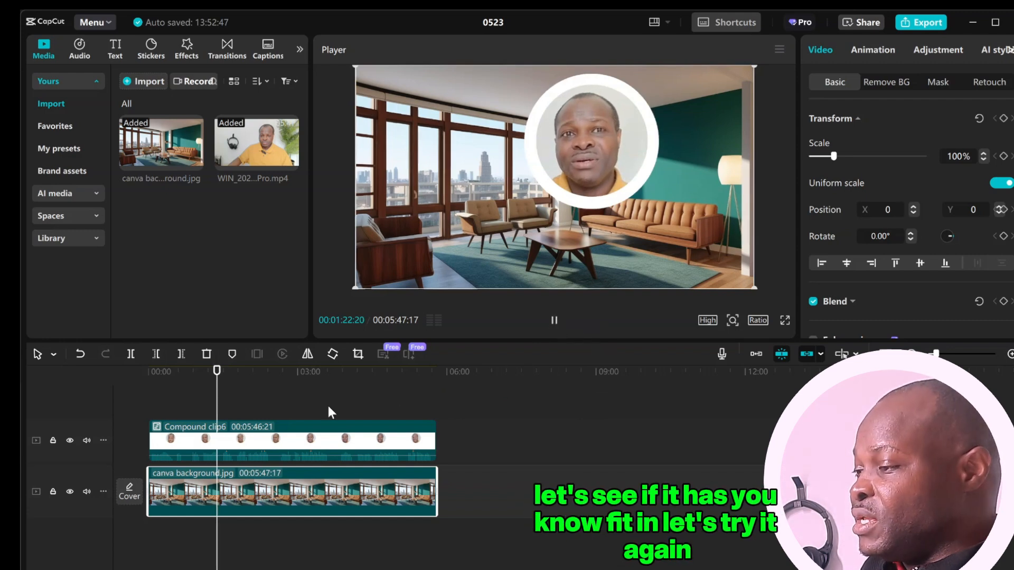
click(223, 416)
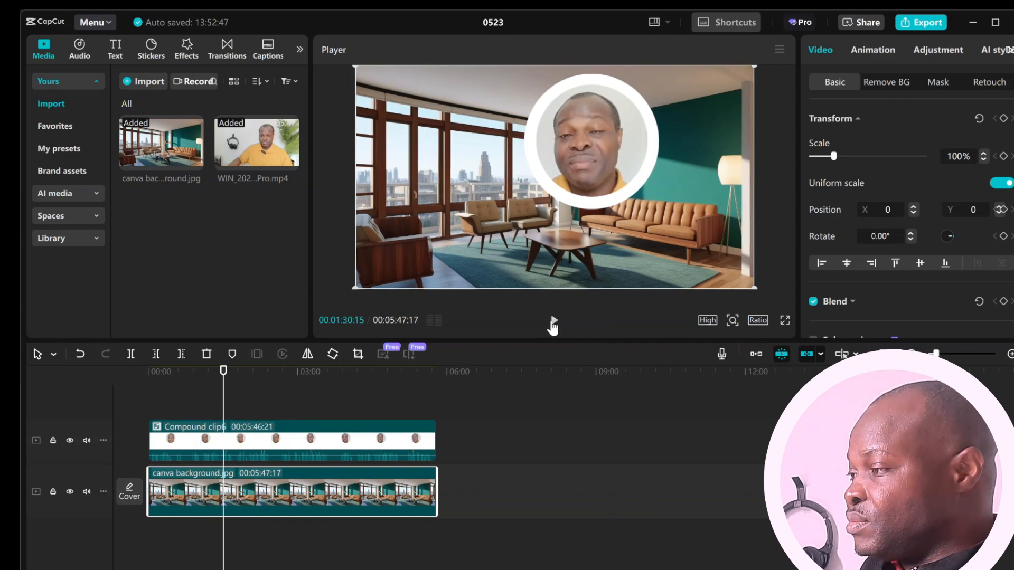
click(554, 320)
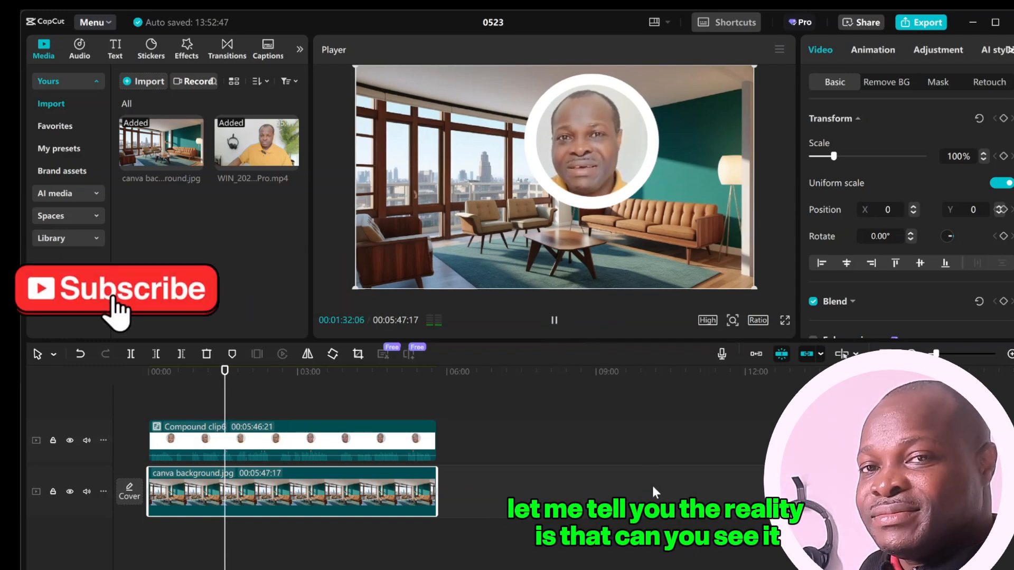
click(553, 322)
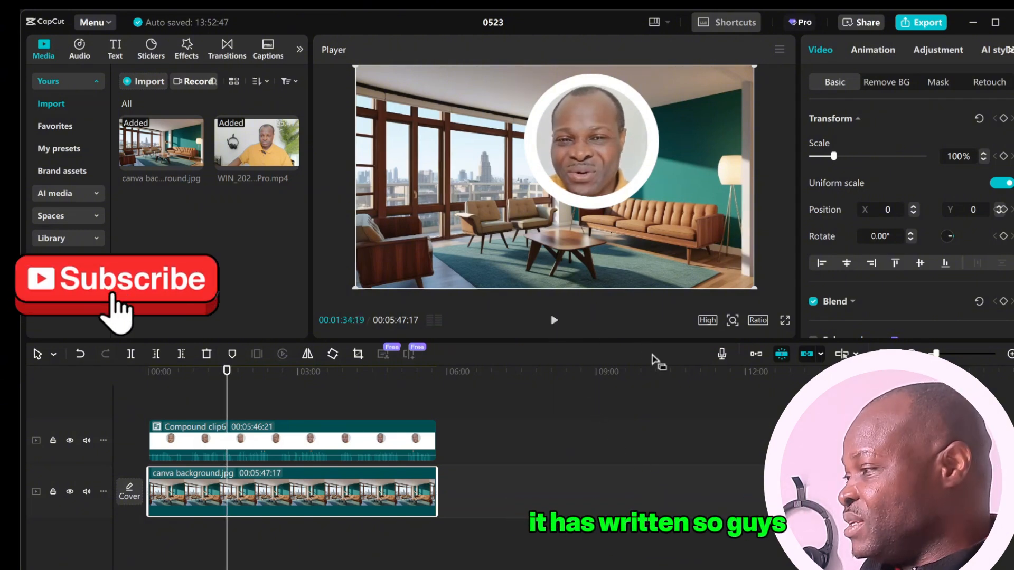